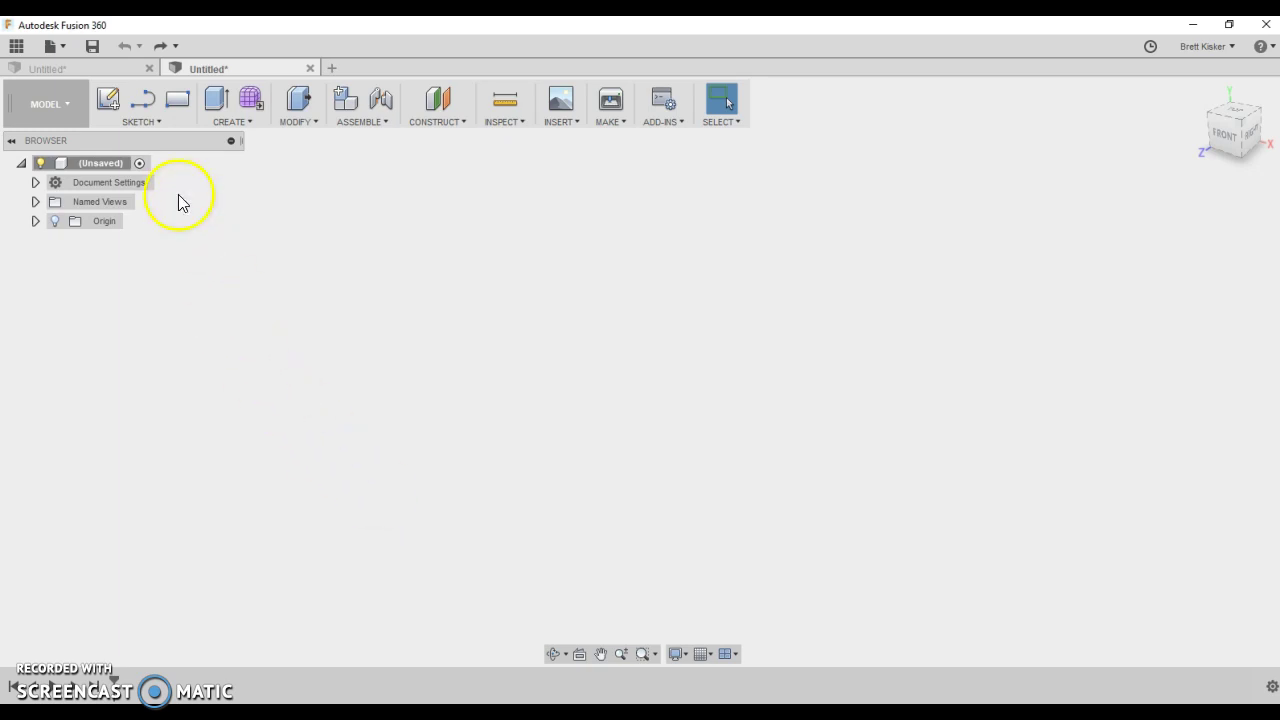
# Start a sketch on the front XY plane and draw a vertical line up from the origin
pyautogui.click(155, 122)
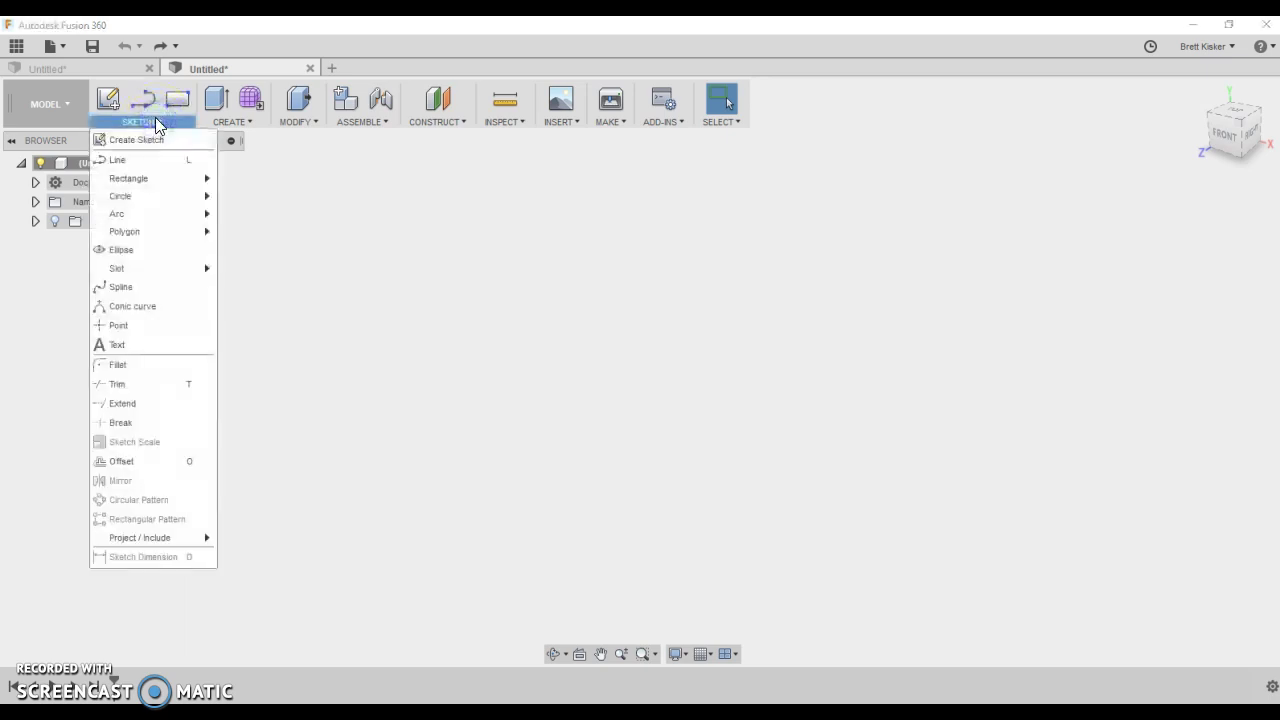
pyautogui.click(107, 99)
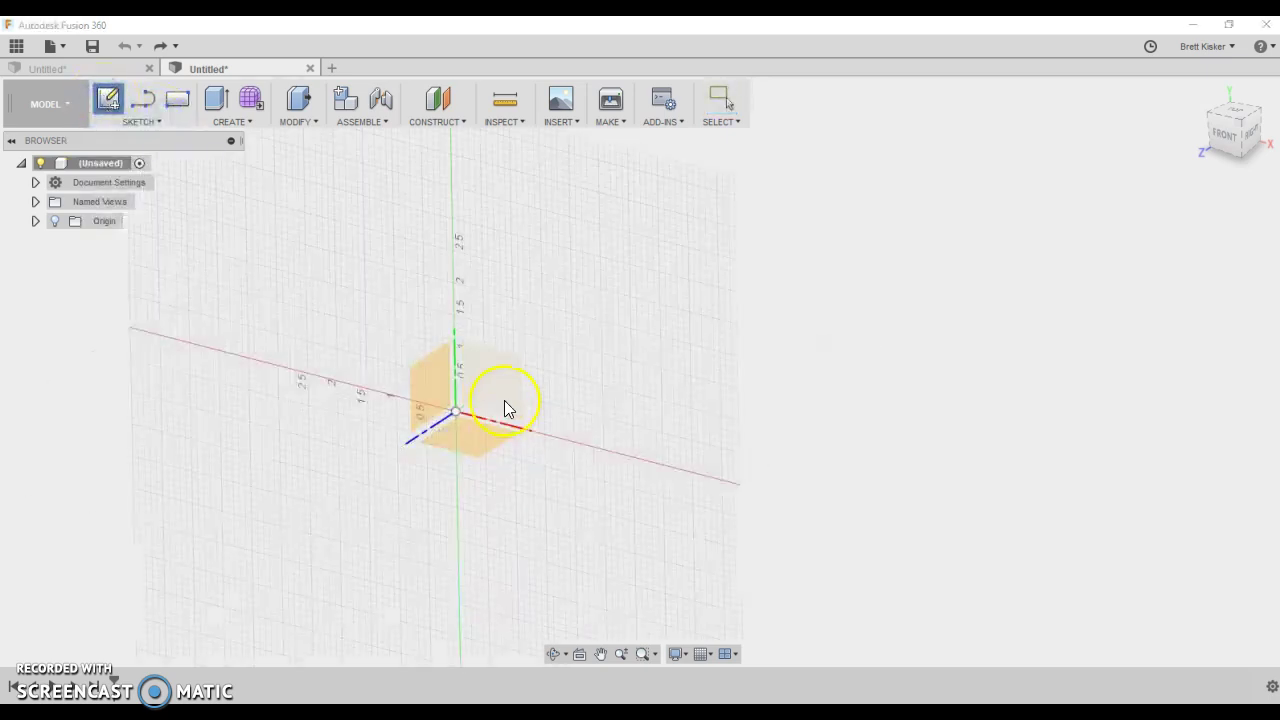
pyautogui.click(505, 405)
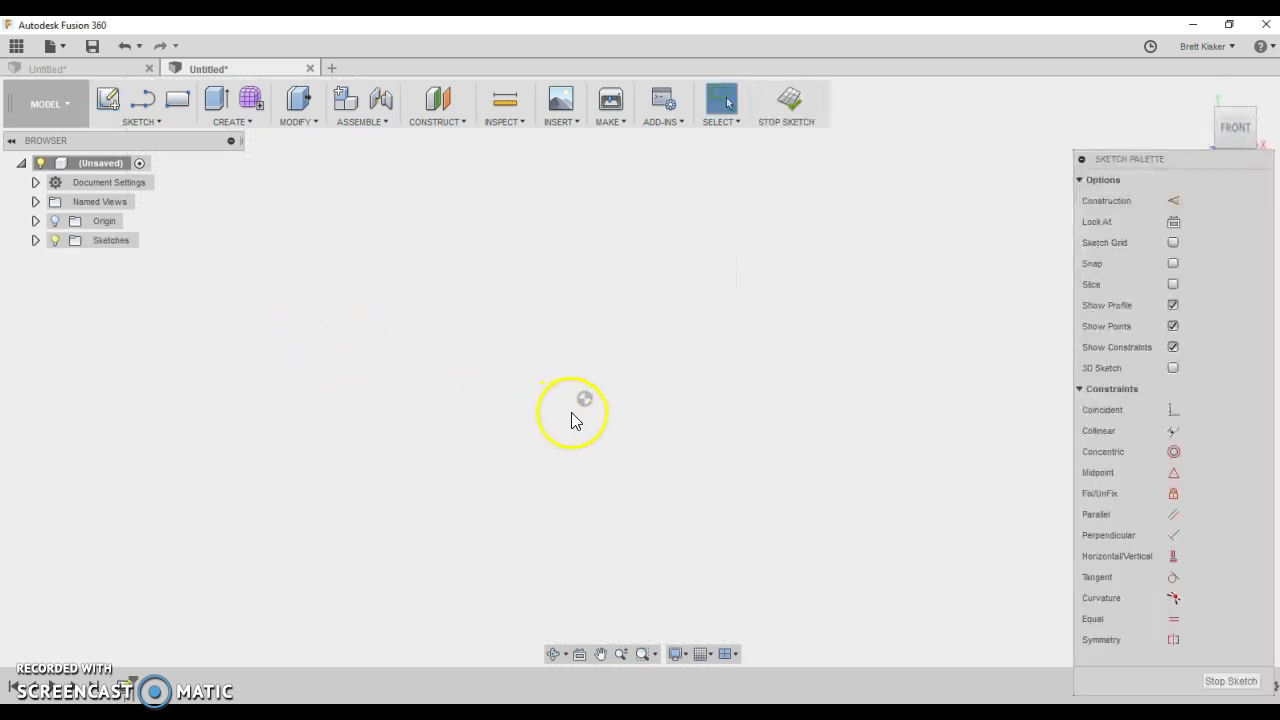
pyautogui.press('l')
pyautogui.click(585, 398)
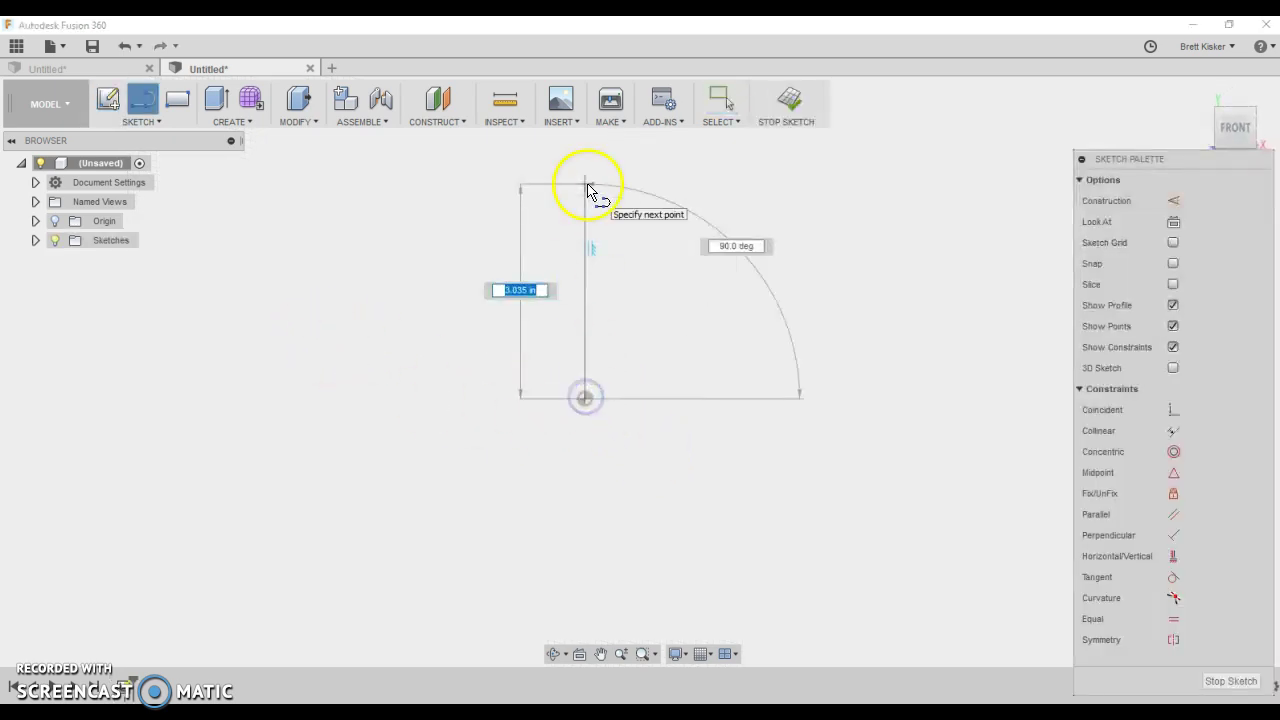
pyautogui.click(586, 186)
pyautogui.moveTo(586, 186); pyautogui.dragTo(709, 194)
pyautogui.press('Escape')
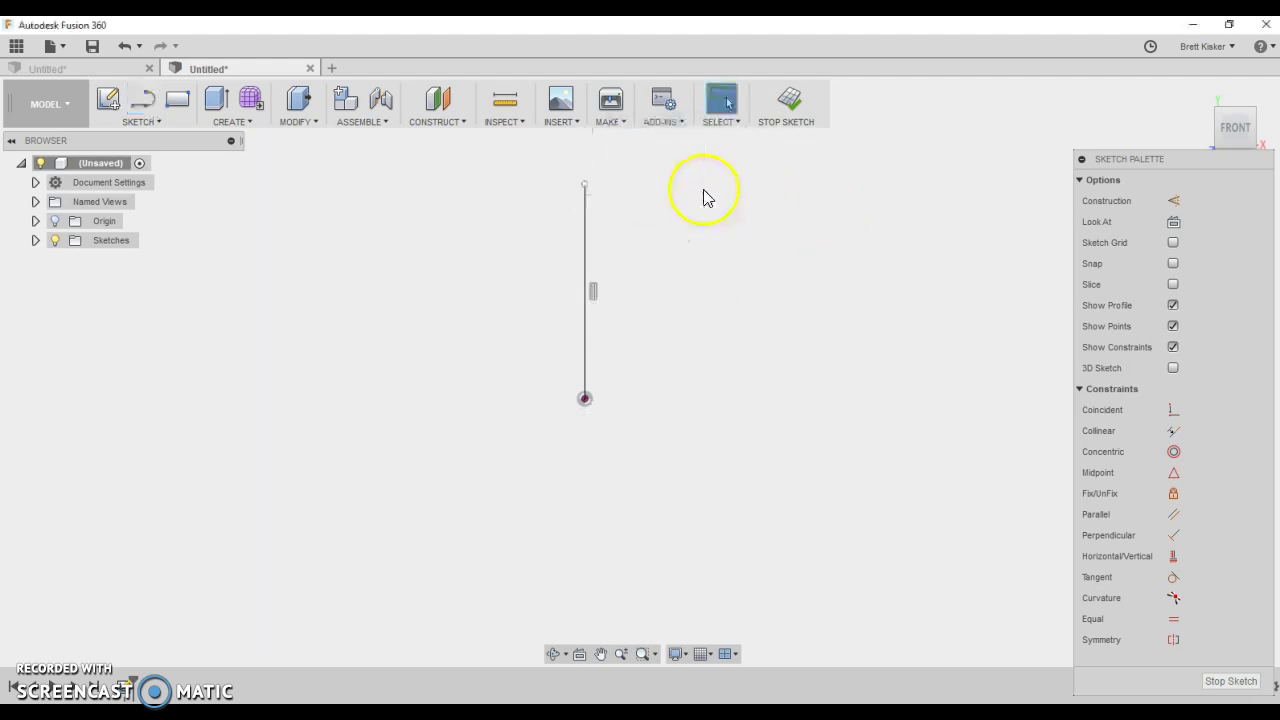
# Draw a second line to the right, running down from level with the first line's top
pyautogui.press('l')
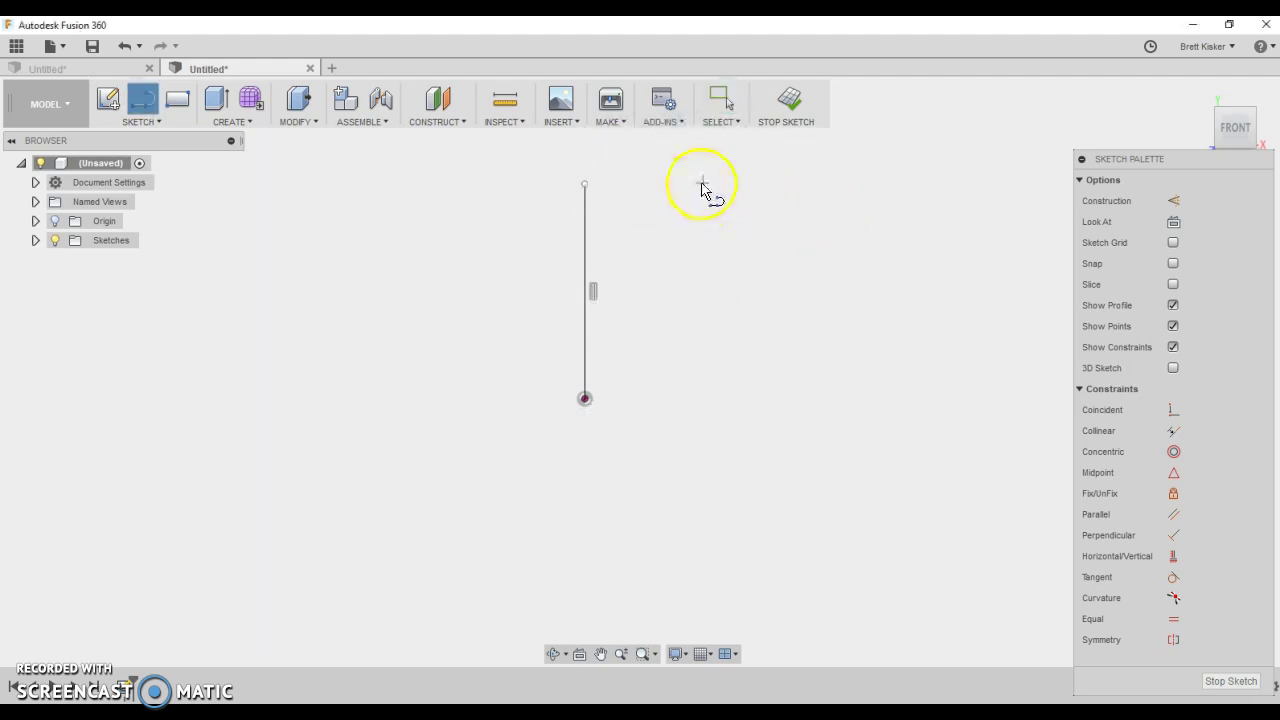
pyautogui.click(717, 185)
pyautogui.click(707, 535)
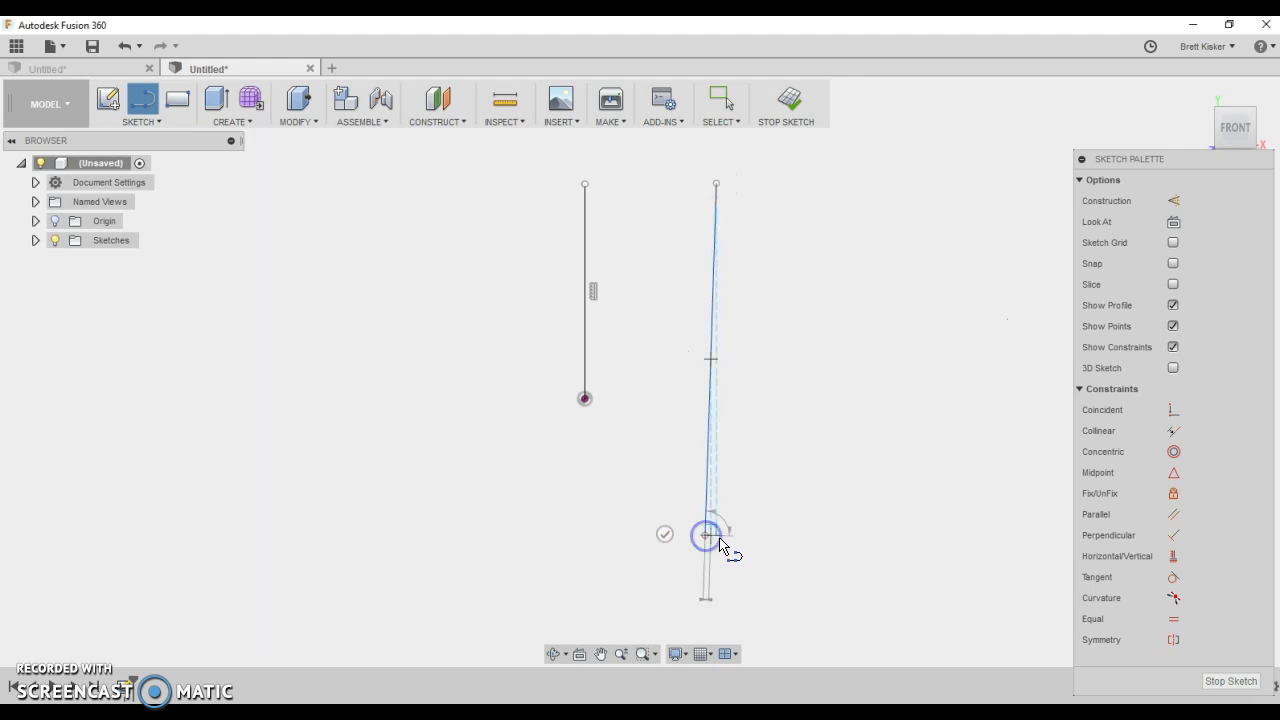
pyautogui.press('Escape')
# Make the second line vertical and level its top endpoint horizontally with the first line's top
pyautogui.click(1174, 556)
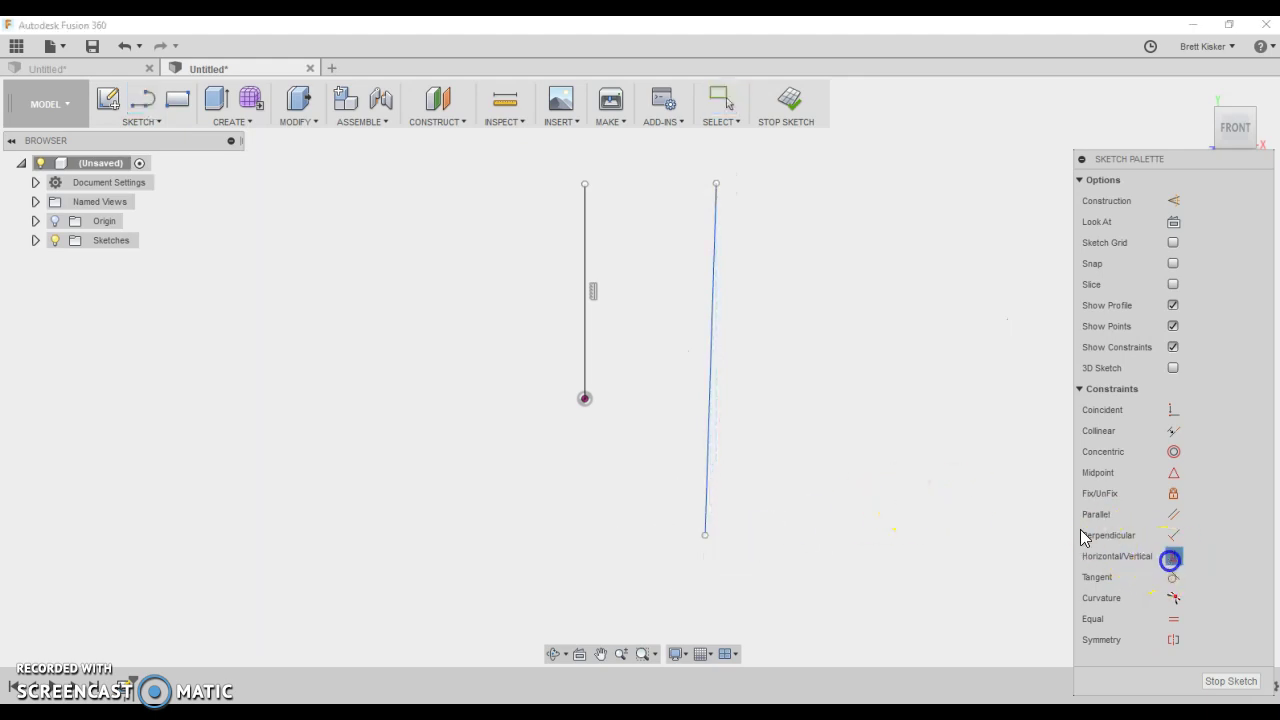
pyautogui.click(711, 424)
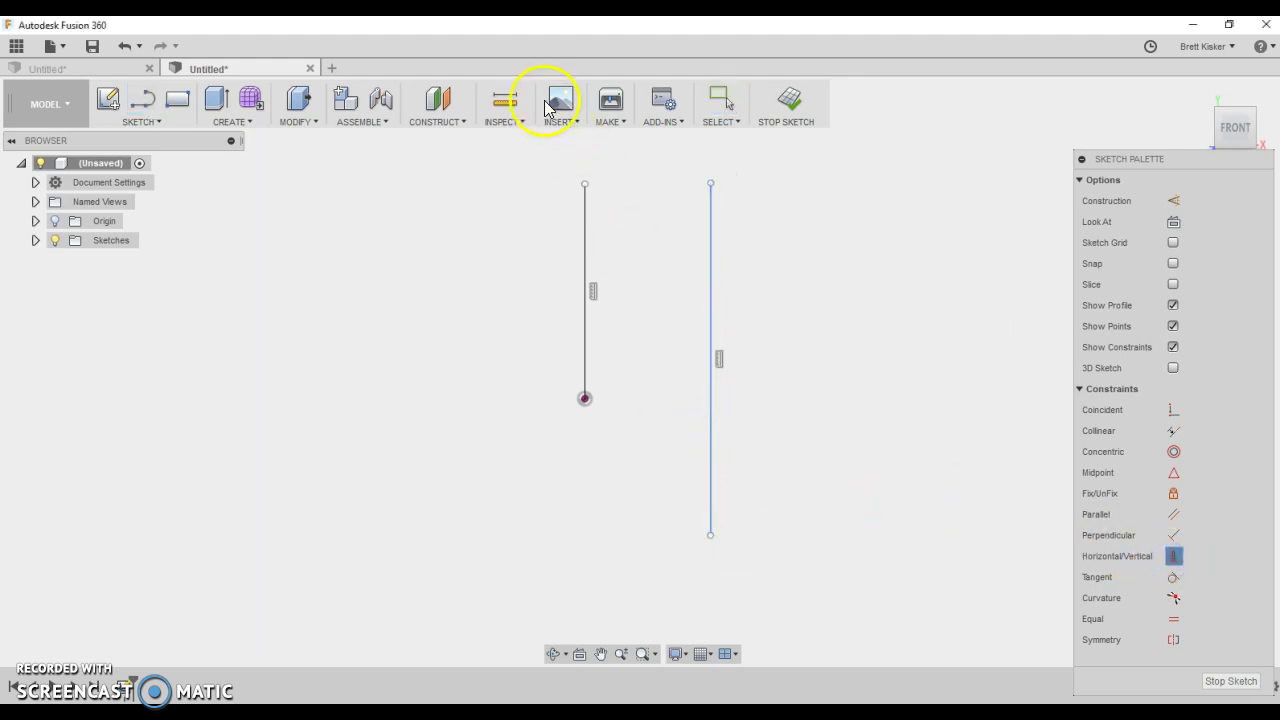
pyautogui.click(585, 186)
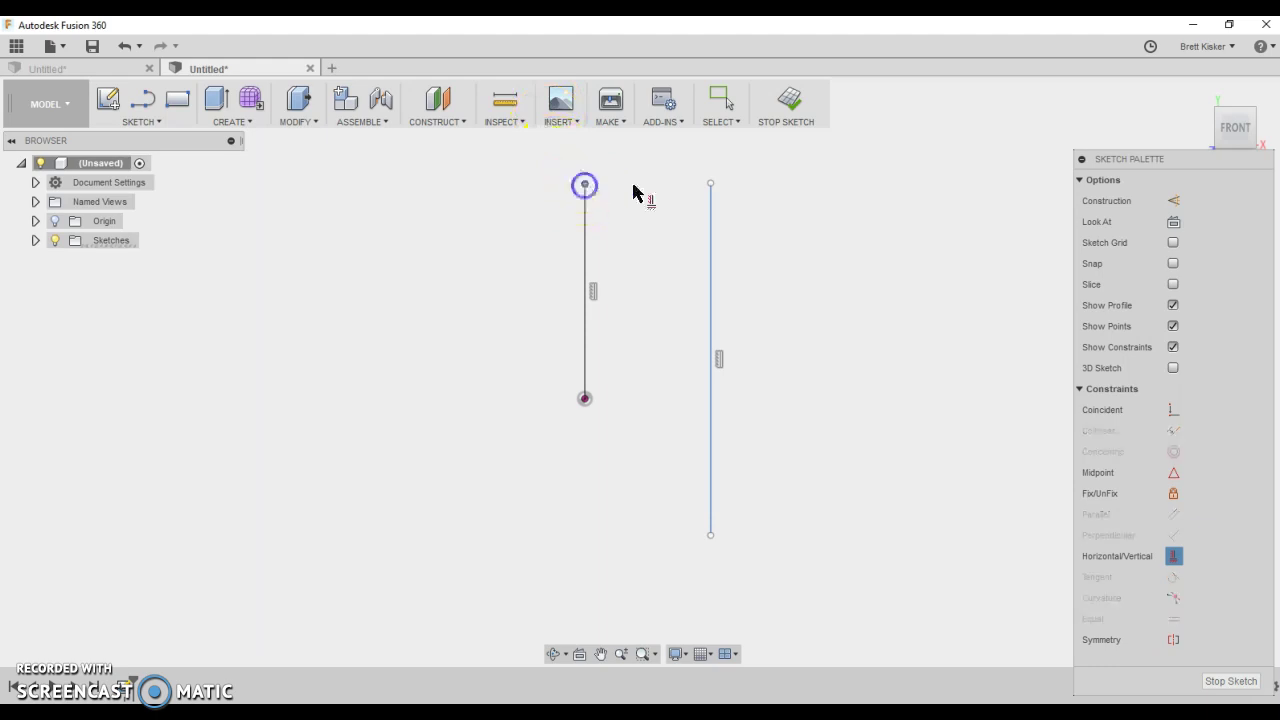
pyautogui.click(710, 185)
pyautogui.rightClick(826, 220)
pyautogui.rightClick(877, 217)
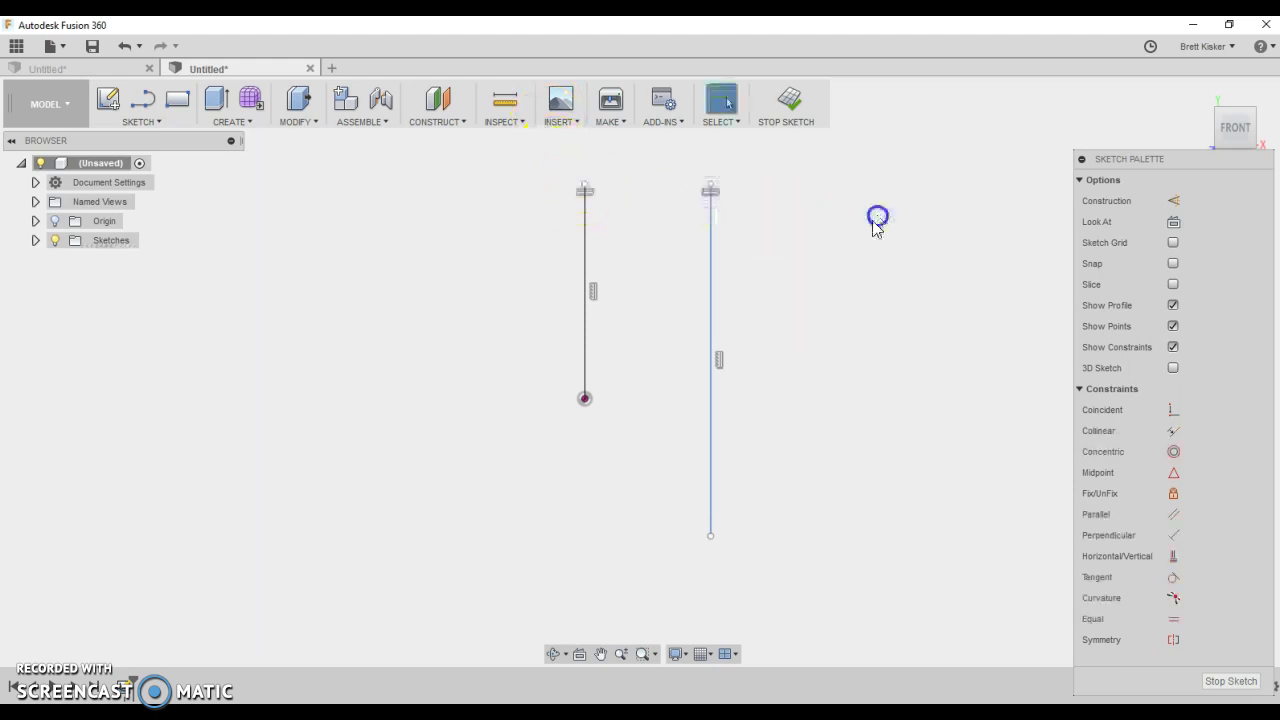
pyautogui.moveTo(866, 268)
pyautogui.mouseDown(button='middle')
pyautogui.moveTo(851, 378)
pyautogui.moveTo(629, 309)
pyautogui.moveTo(607, 285)
pyautogui.mouseUp(button='middle')
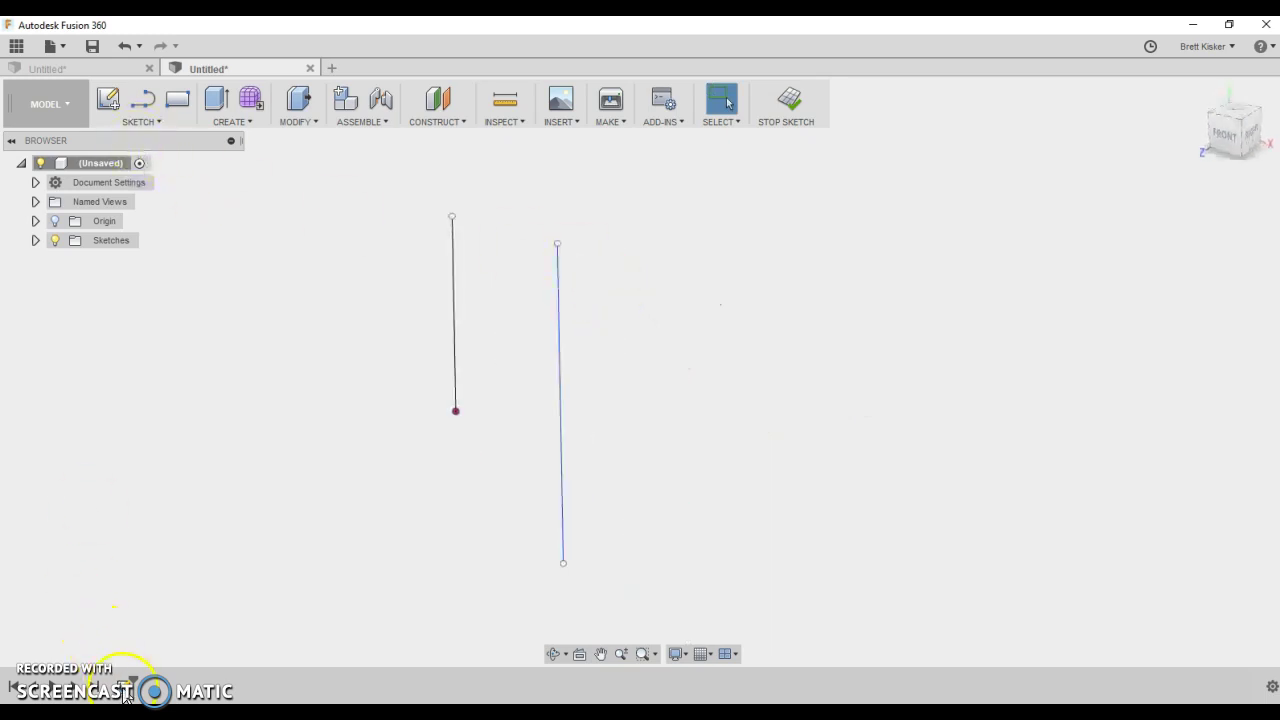
pyautogui.press('a')
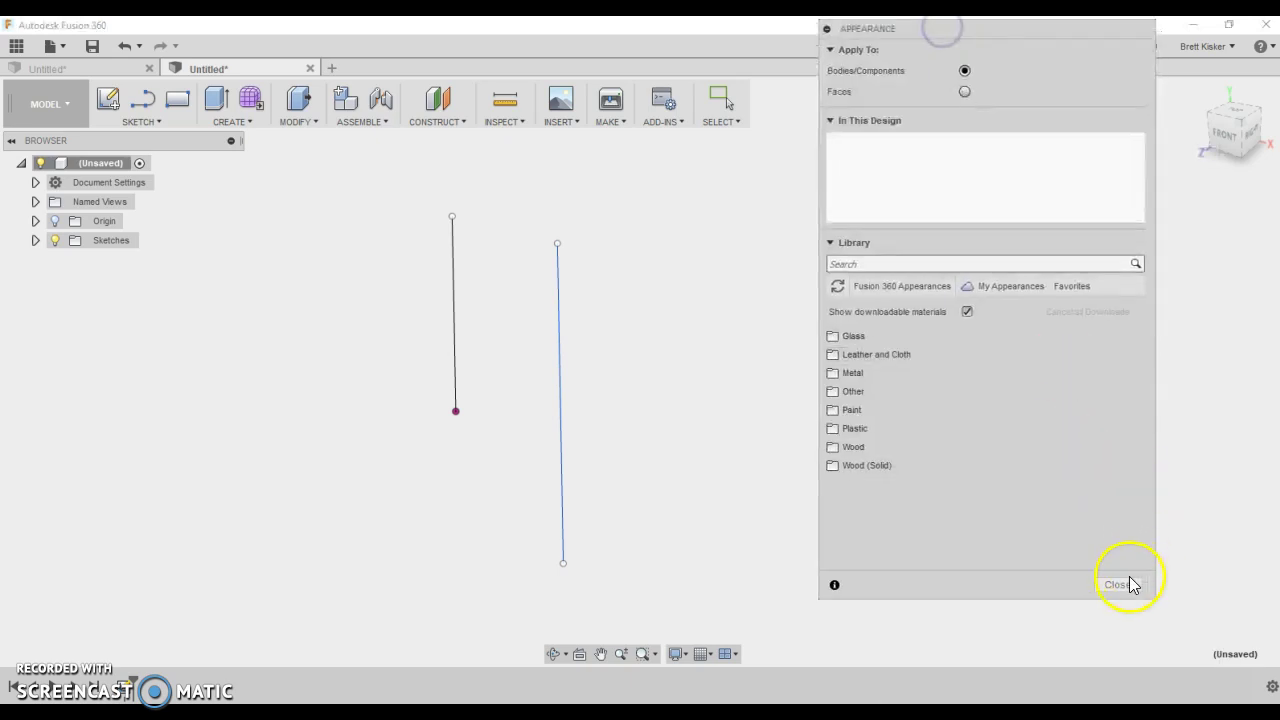
pyautogui.click(1120, 586)
pyautogui.rightClick(112, 697)
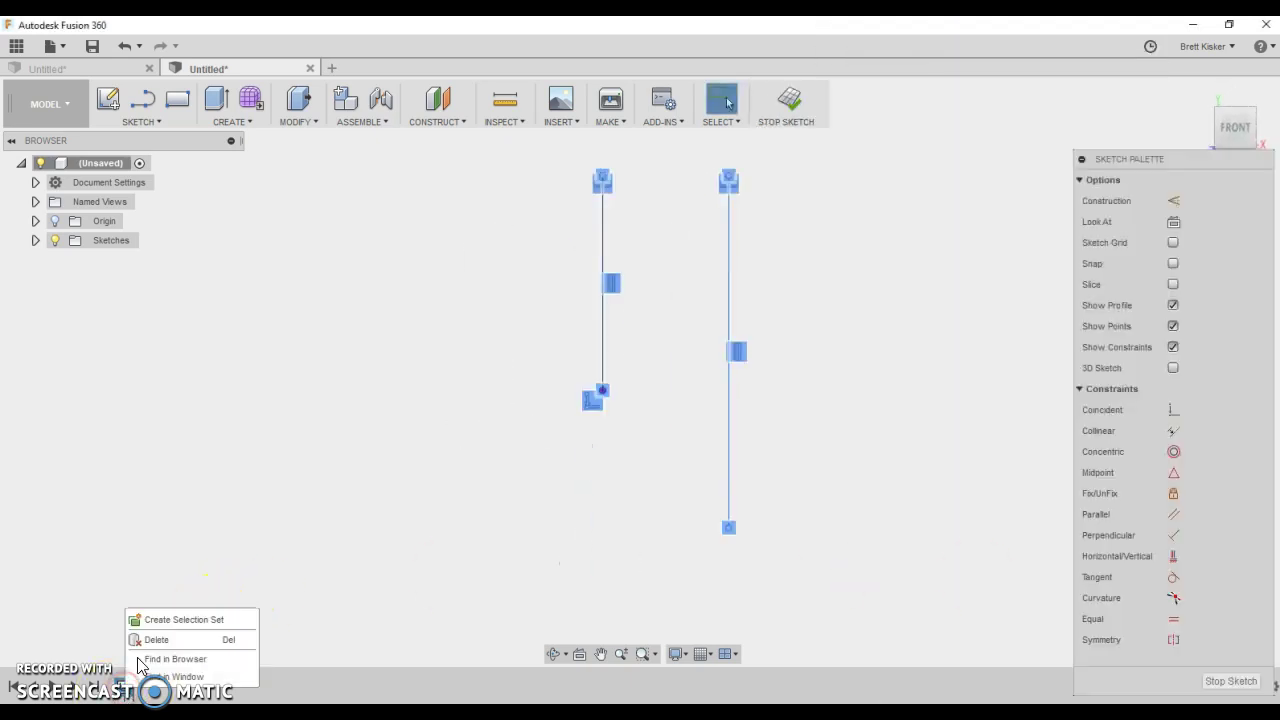
pyautogui.click(243, 446)
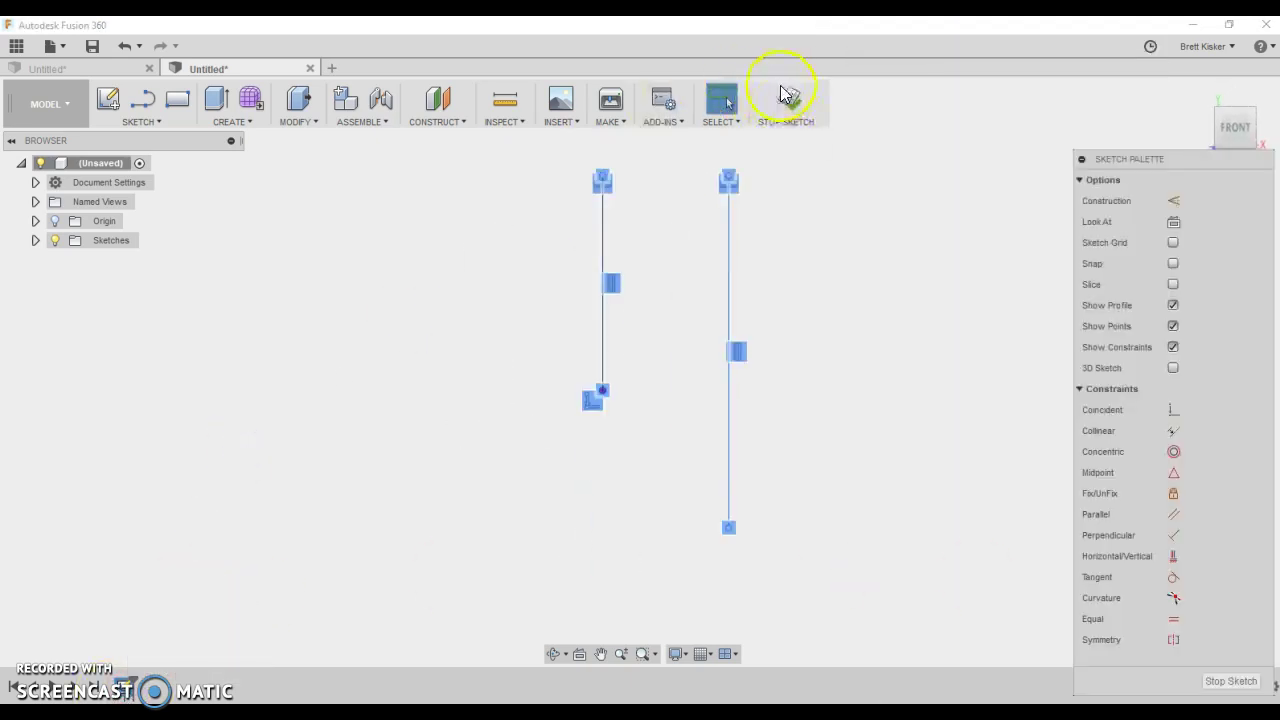
# Draw a three-point arc bulging upward between the two lines' top endpoints
pyautogui.click(160, 120)
pyautogui.moveTo(129, 214)
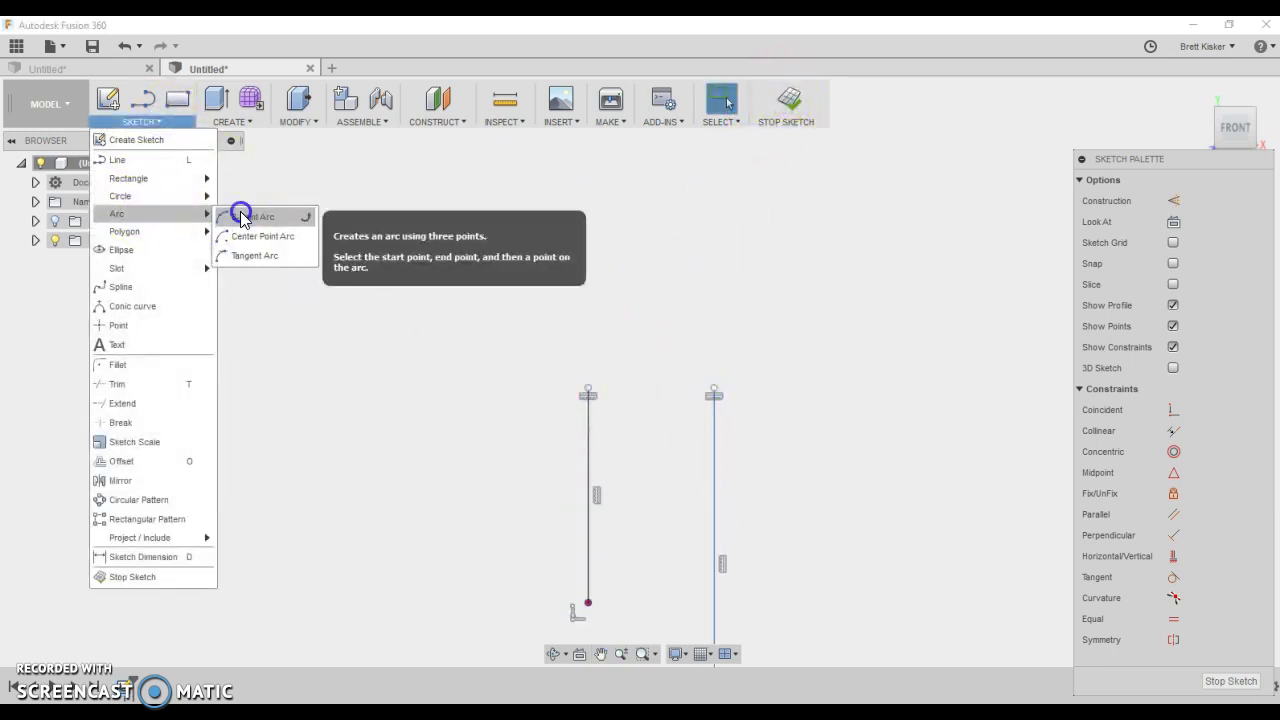
pyautogui.click(240, 212)
pyautogui.moveTo(588, 391); pyautogui.dragTo(714, 392)
pyautogui.click(667, 347)
pyautogui.moveTo(666, 341); pyautogui.dragTo(668, 324)
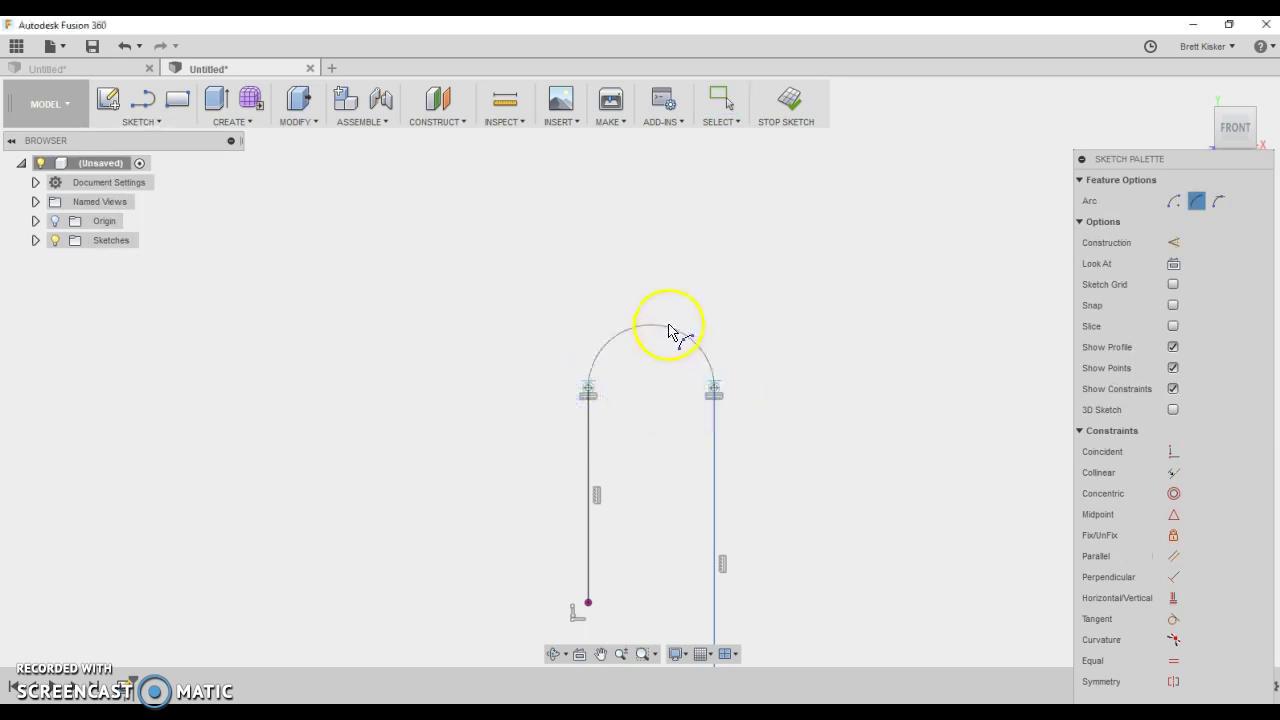
pyautogui.click(667, 322)
pyautogui.rightClick(754, 302)
pyautogui.click(794, 301)
pyautogui.scroll(-2, 514, 251)
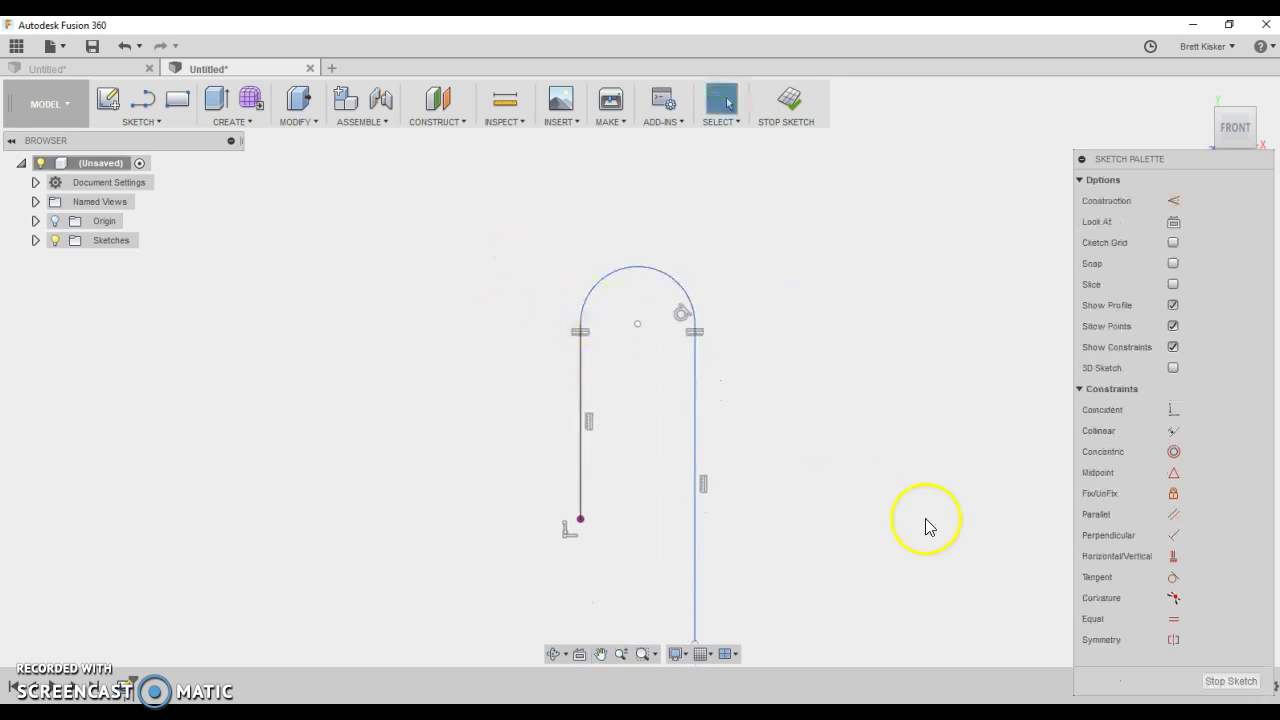
# Make the right line tangent to the arc, then drag to enlarge the arc
pyautogui.click(1173, 577)
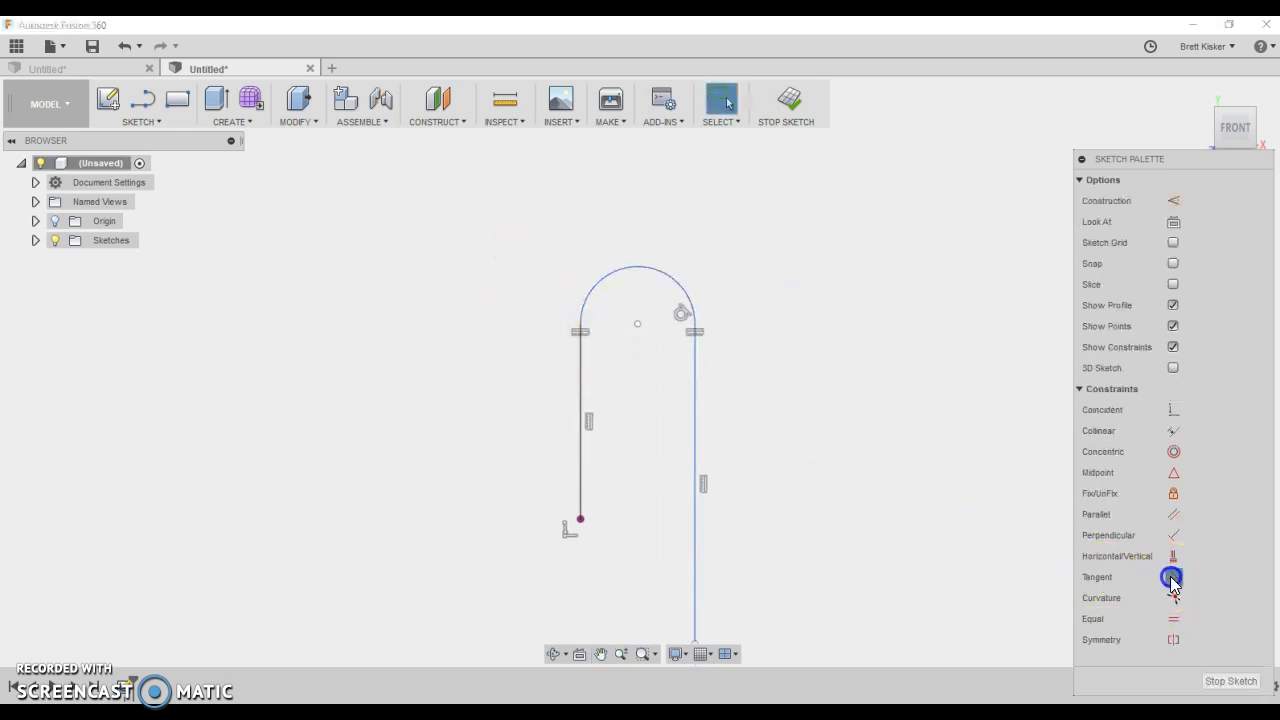
pyautogui.click(580, 354)
pyautogui.click(586, 297)
pyautogui.rightClick(537, 274)
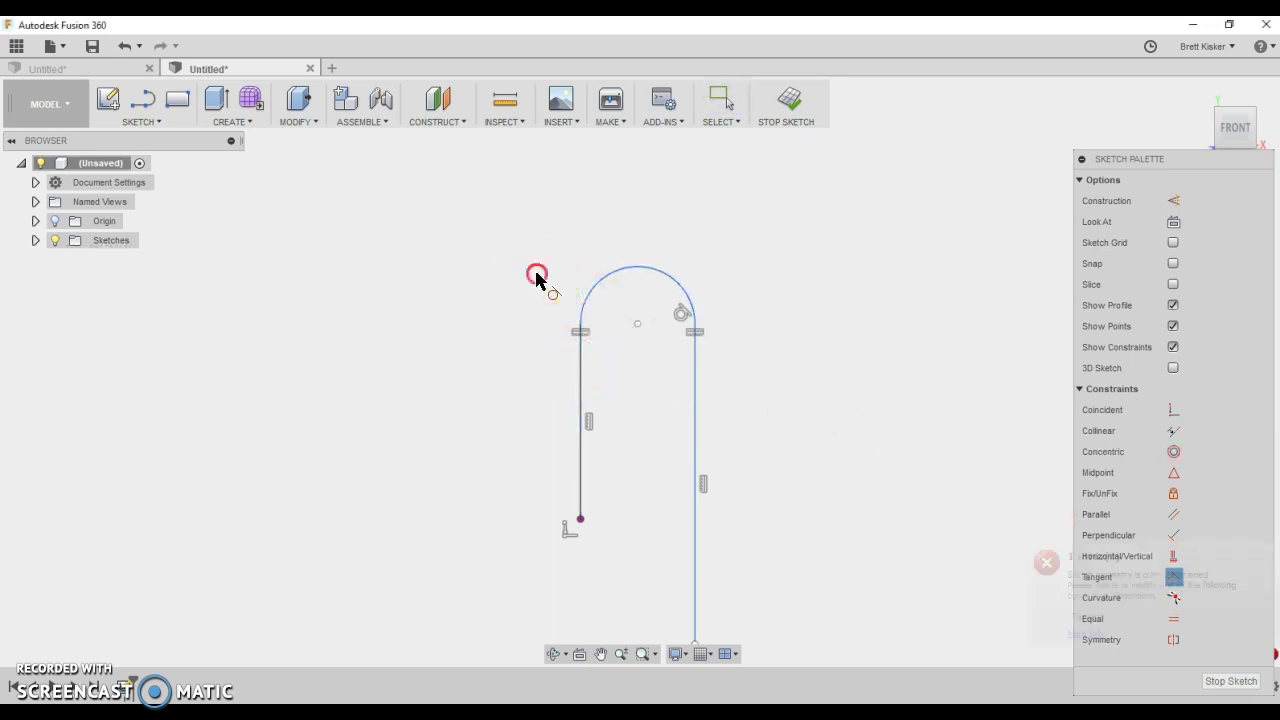
pyautogui.click(490, 274)
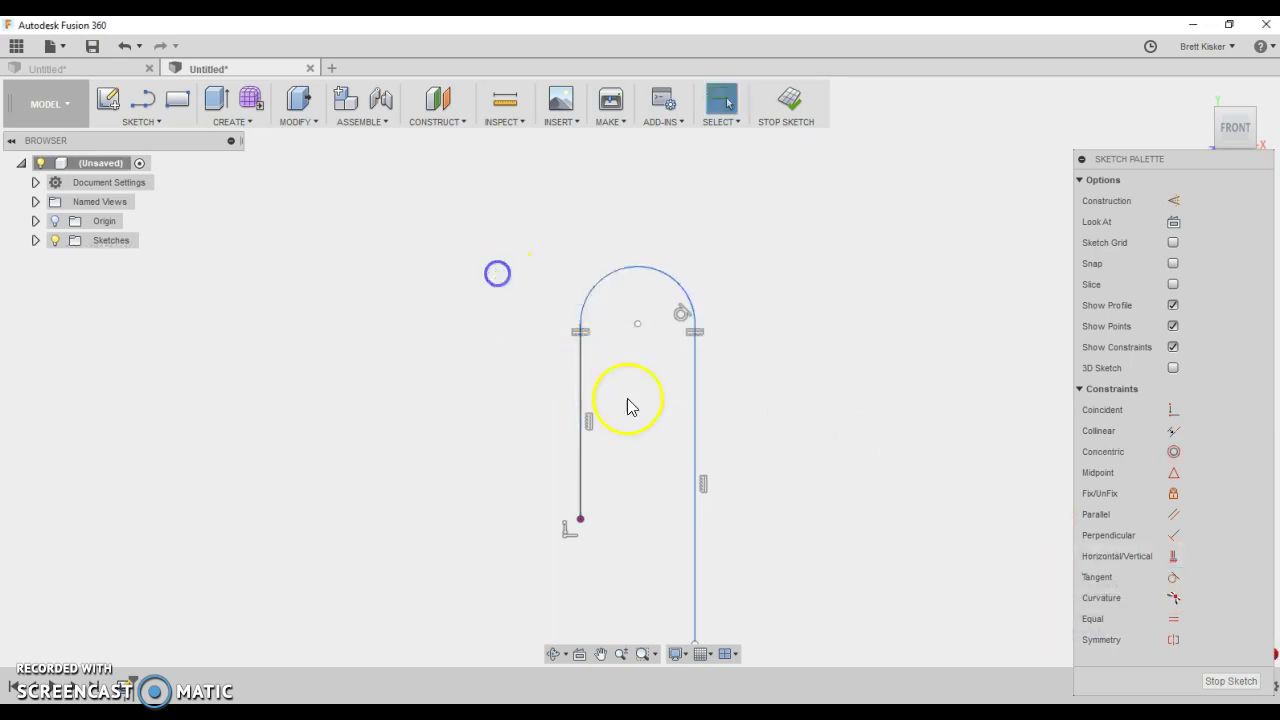
pyautogui.click(696, 435)
pyautogui.click(828, 397)
pyautogui.click(866, 610)
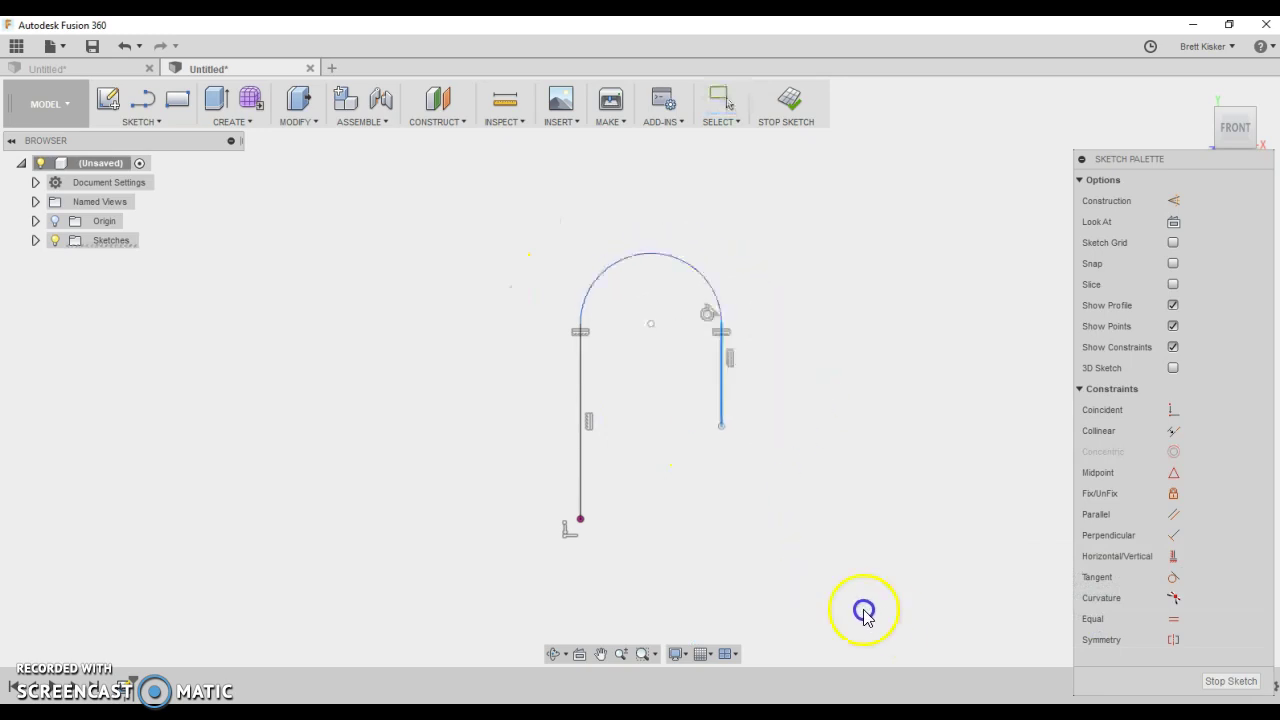
pyautogui.moveTo(748, 578); pyautogui.dragTo(873, 580)
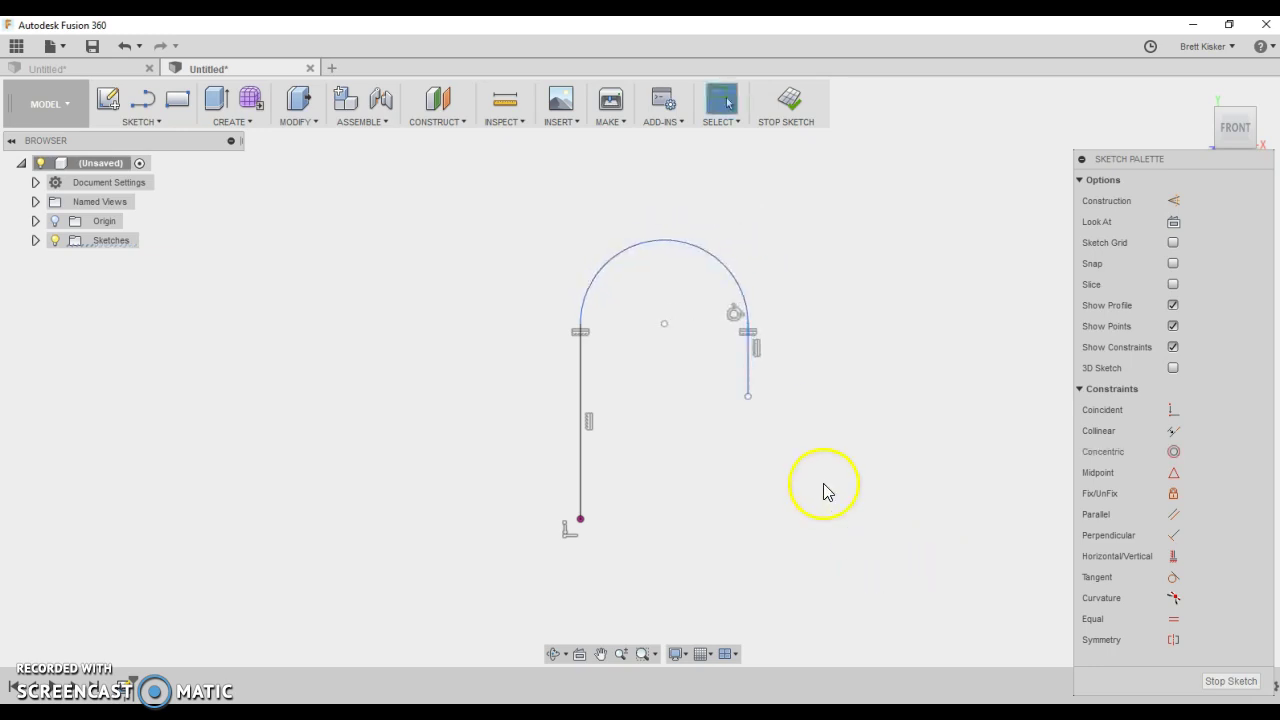
pyautogui.scroll(-1, 760, 460)
pyautogui.moveTo(745, 463)
pyautogui.mouseDown(button='middle')
pyautogui.moveTo(731, 441)
pyautogui.moveTo(849, 414)
pyautogui.moveTo(775, 418)
pyautogui.mouseUp(button='middle')
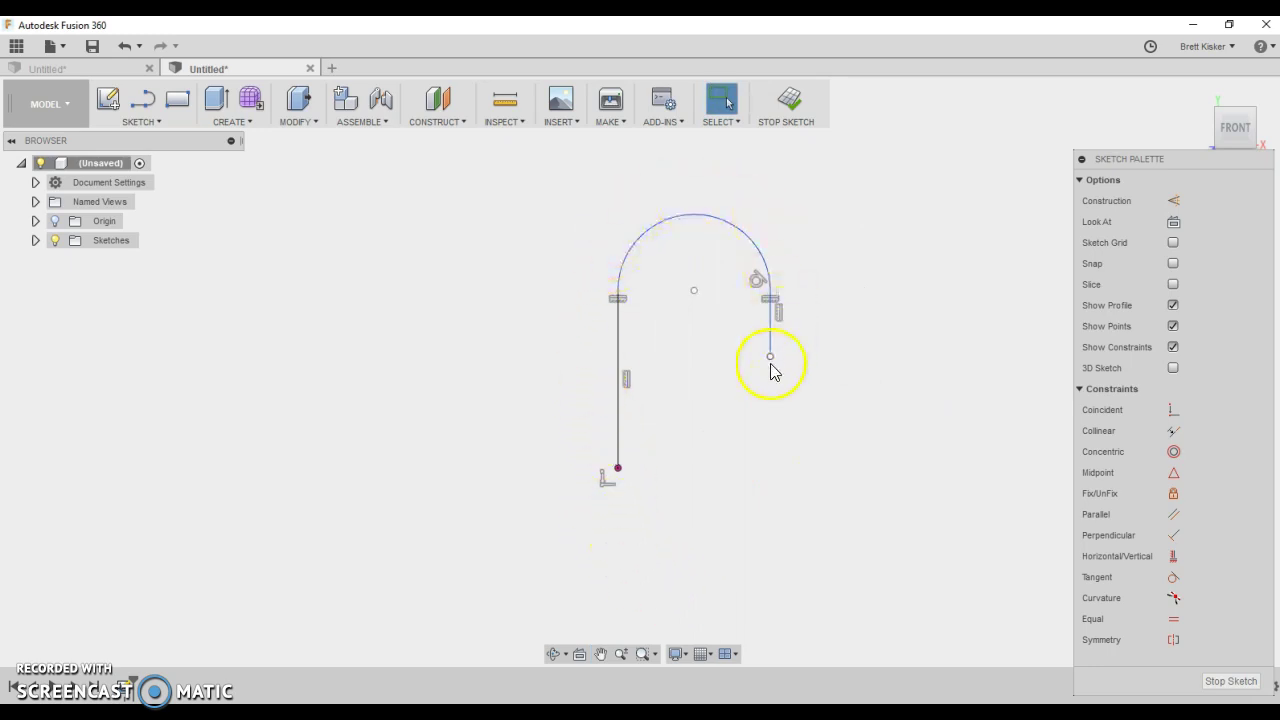
# Finish the path sketch and start a new sketch on the plane at the path's base
pyautogui.click(780, 105)
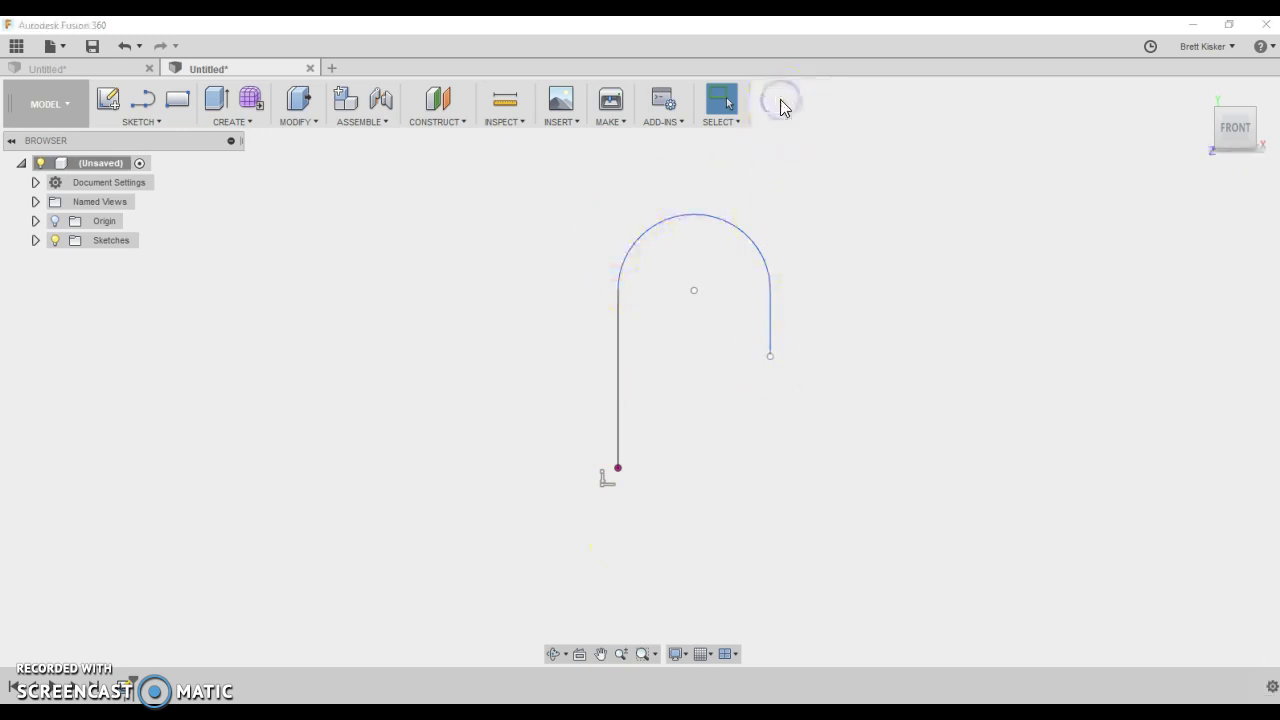
pyautogui.click(109, 104)
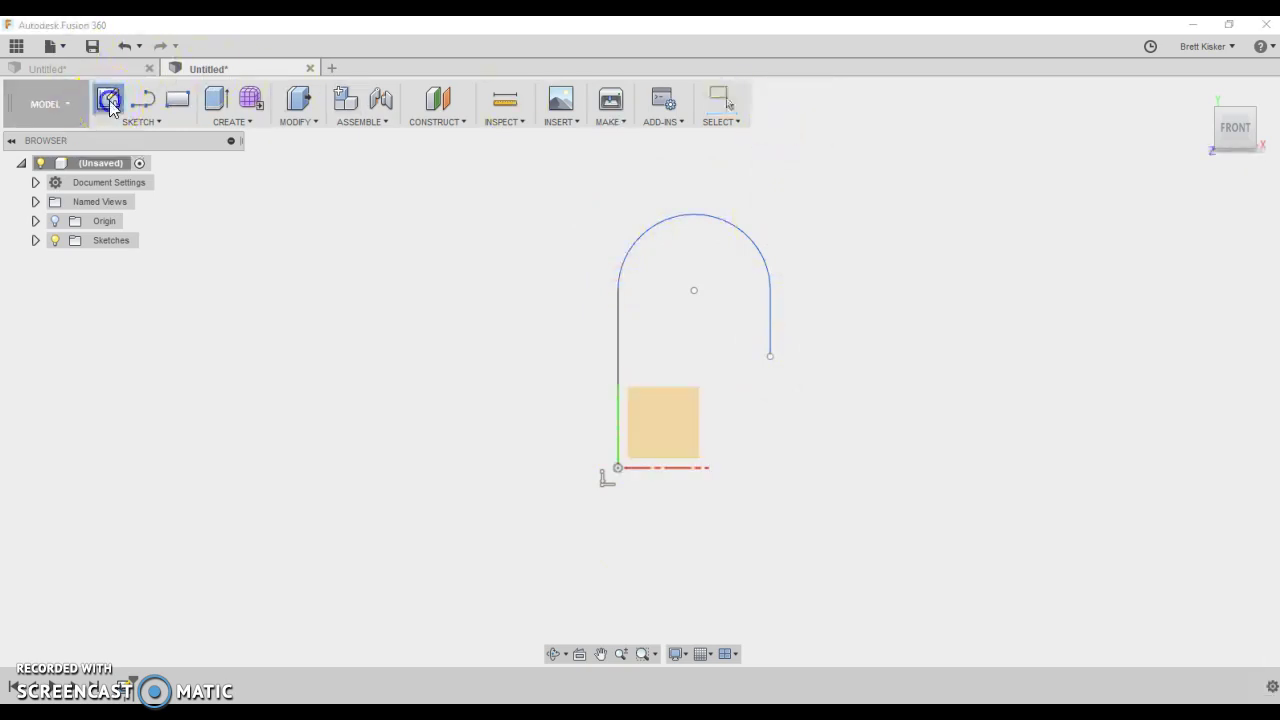
pyautogui.click(1202, 95)
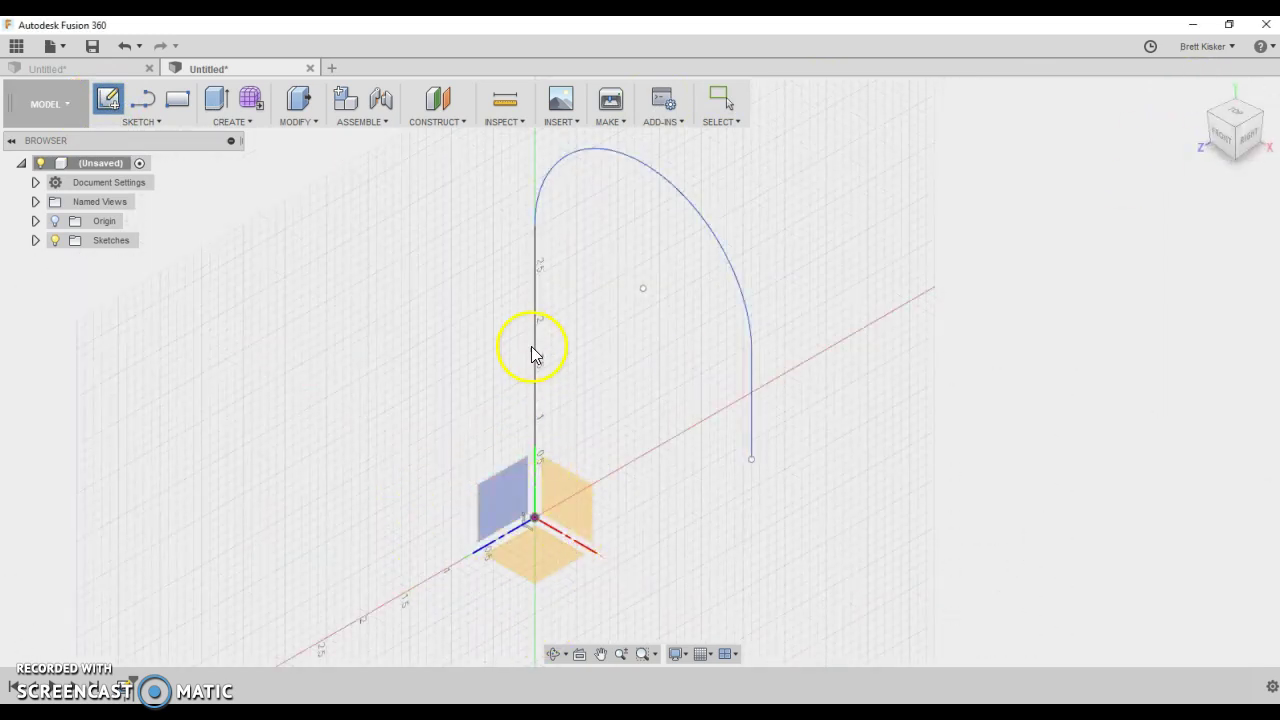
pyautogui.click(549, 547)
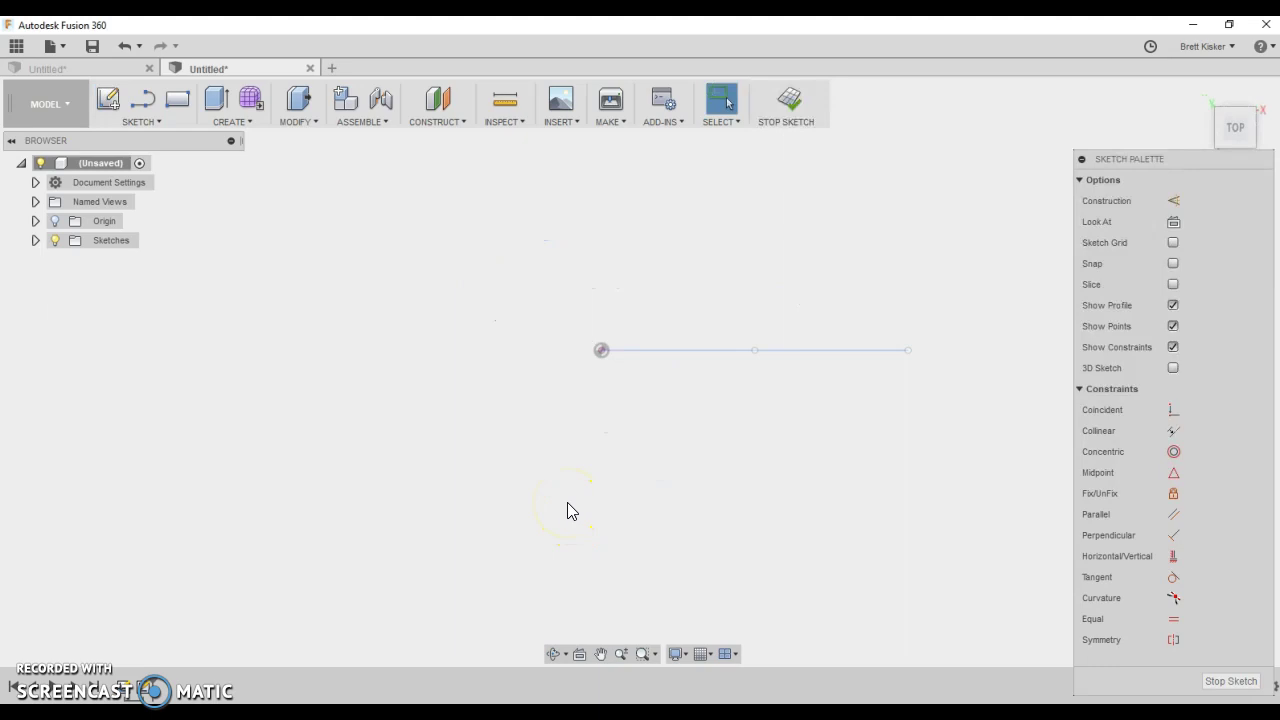
# Draw a small circle centred on the path's bottom end, finish the sketch, and select it
pyautogui.press('c')
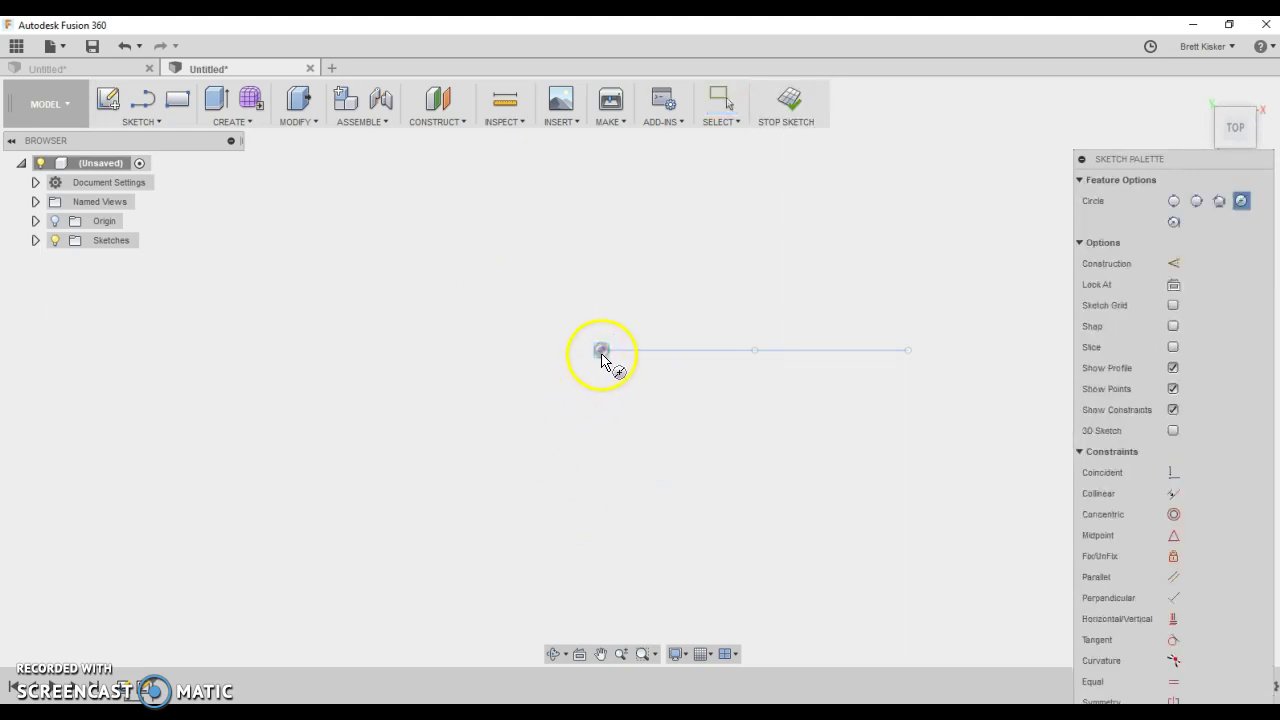
pyautogui.click(601, 352)
pyautogui.click(610, 374)
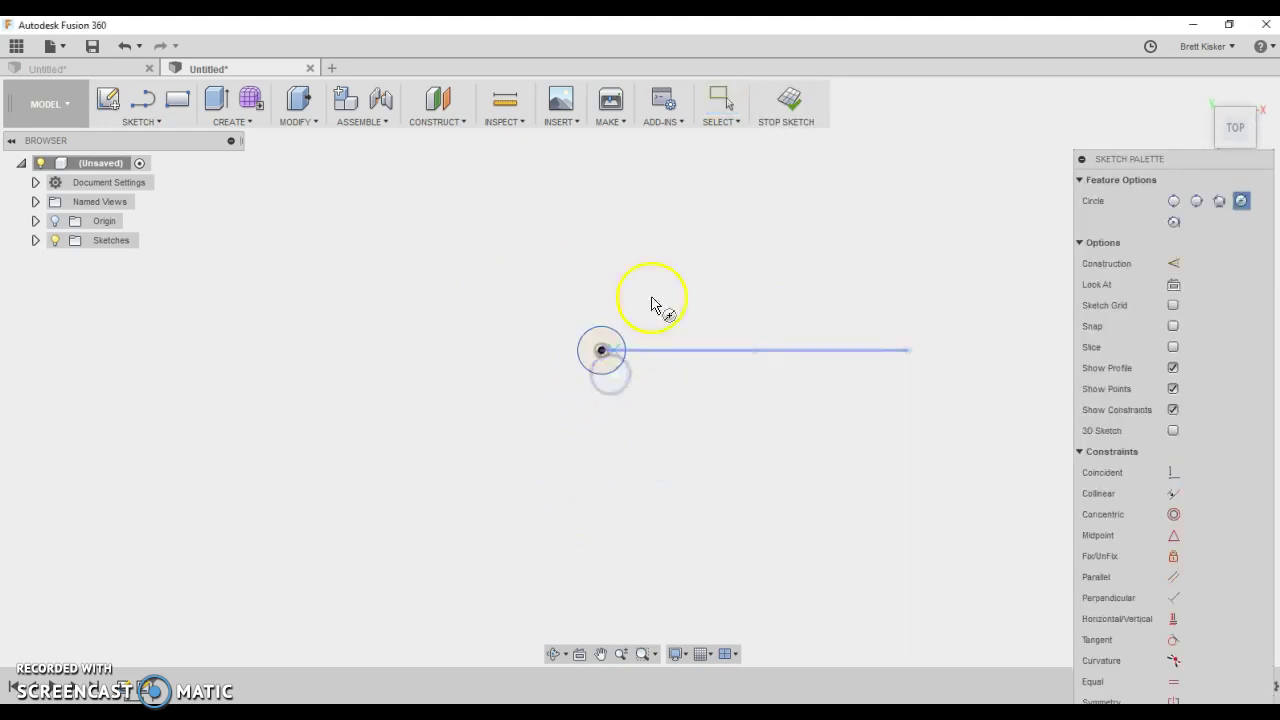
pyautogui.click(786, 100)
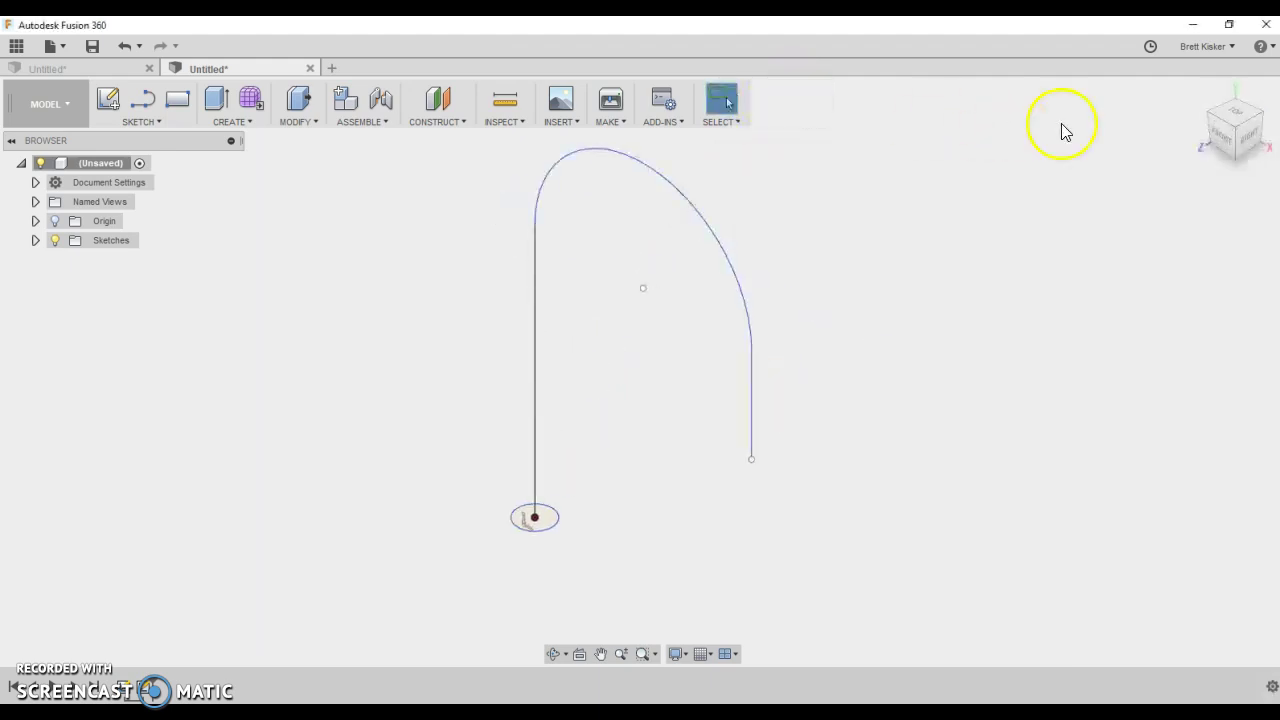
pyautogui.click(546, 527)
# Set up a sweep with the small circle as profile and the curved line as path
pyautogui.click(231, 121)
pyautogui.click(230, 198)
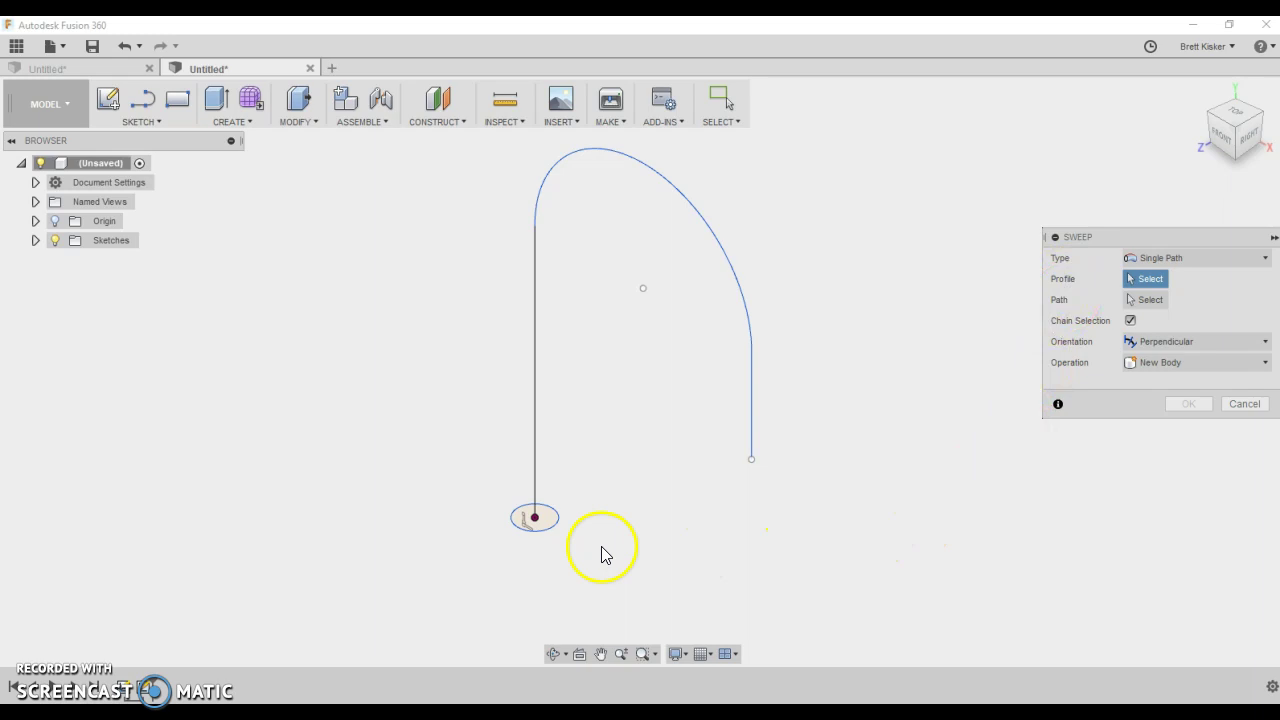
pyautogui.click(551, 527)
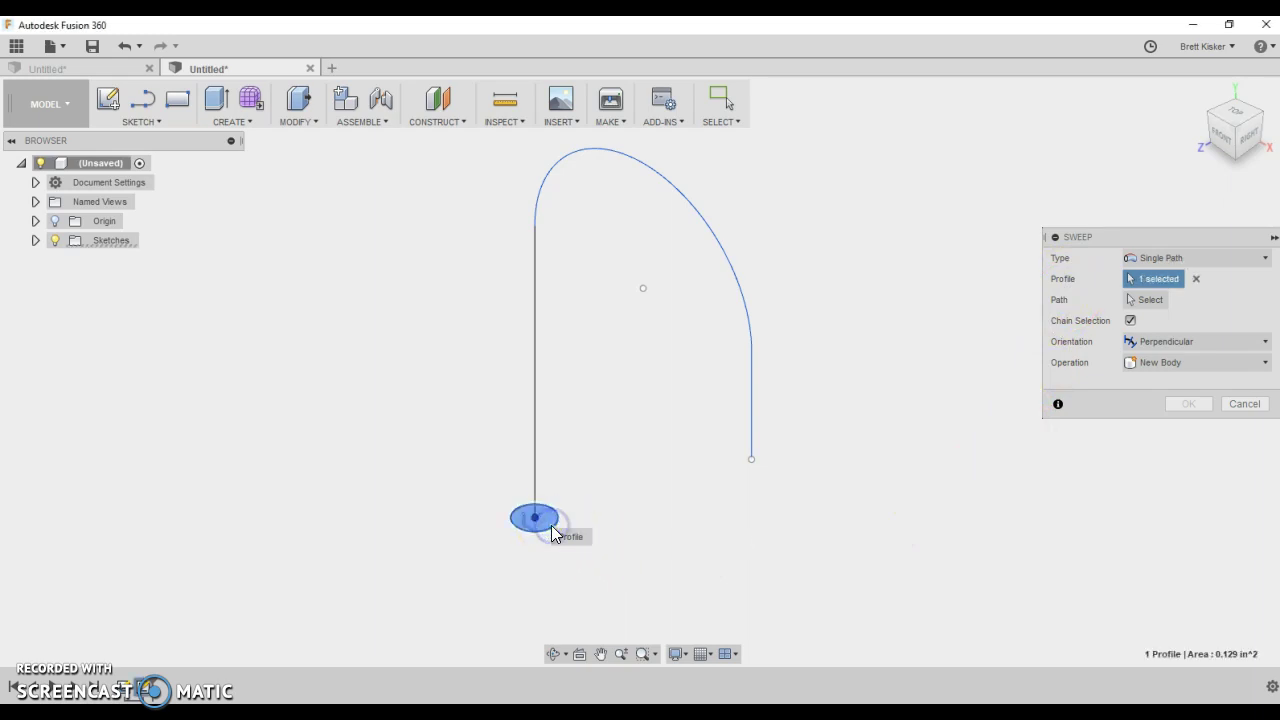
pyautogui.click(1141, 301)
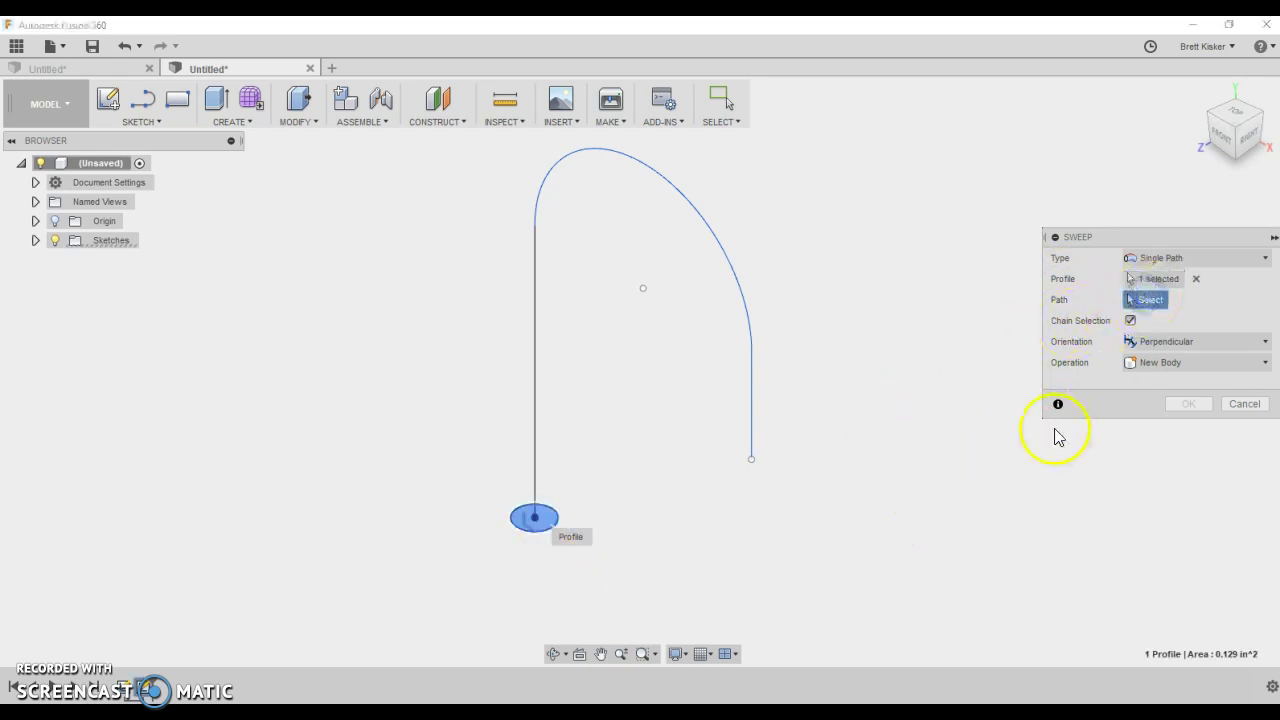
pyautogui.click(538, 374)
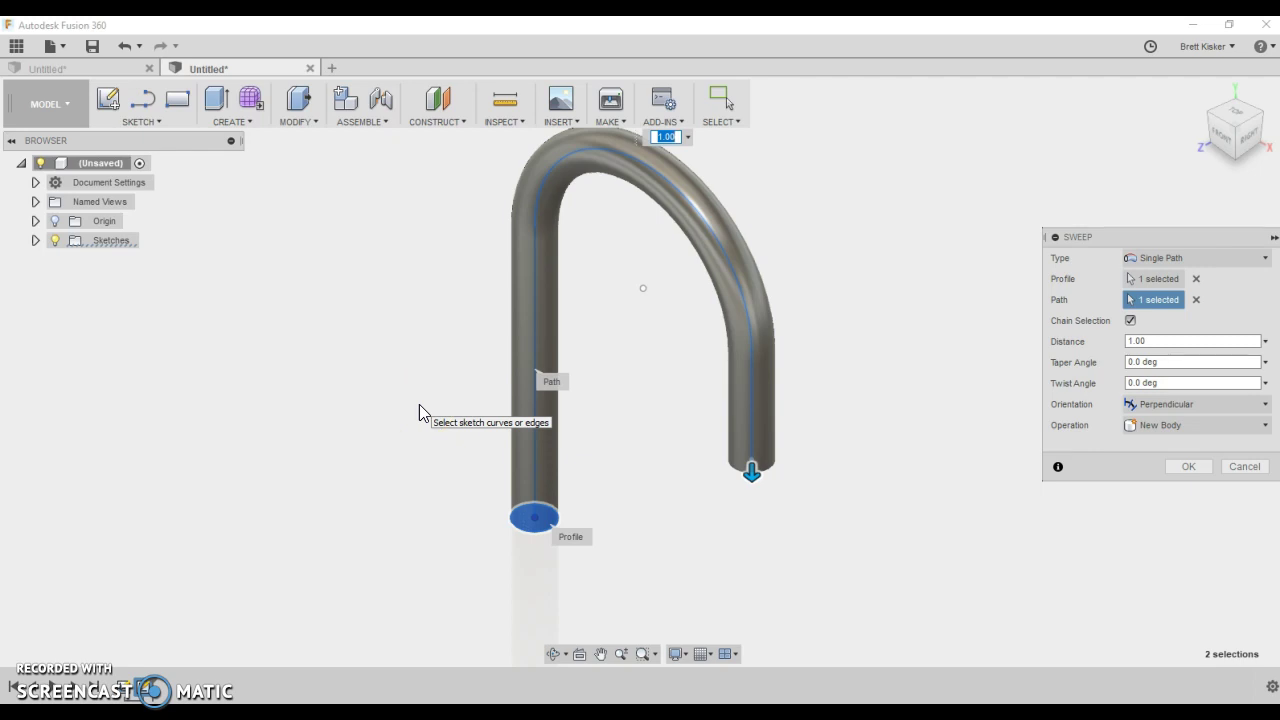
# Confirm the tube sweep and switch to the Untitled document holding the cube
pyautogui.click(1185, 467)
pyautogui.click(997, 451)
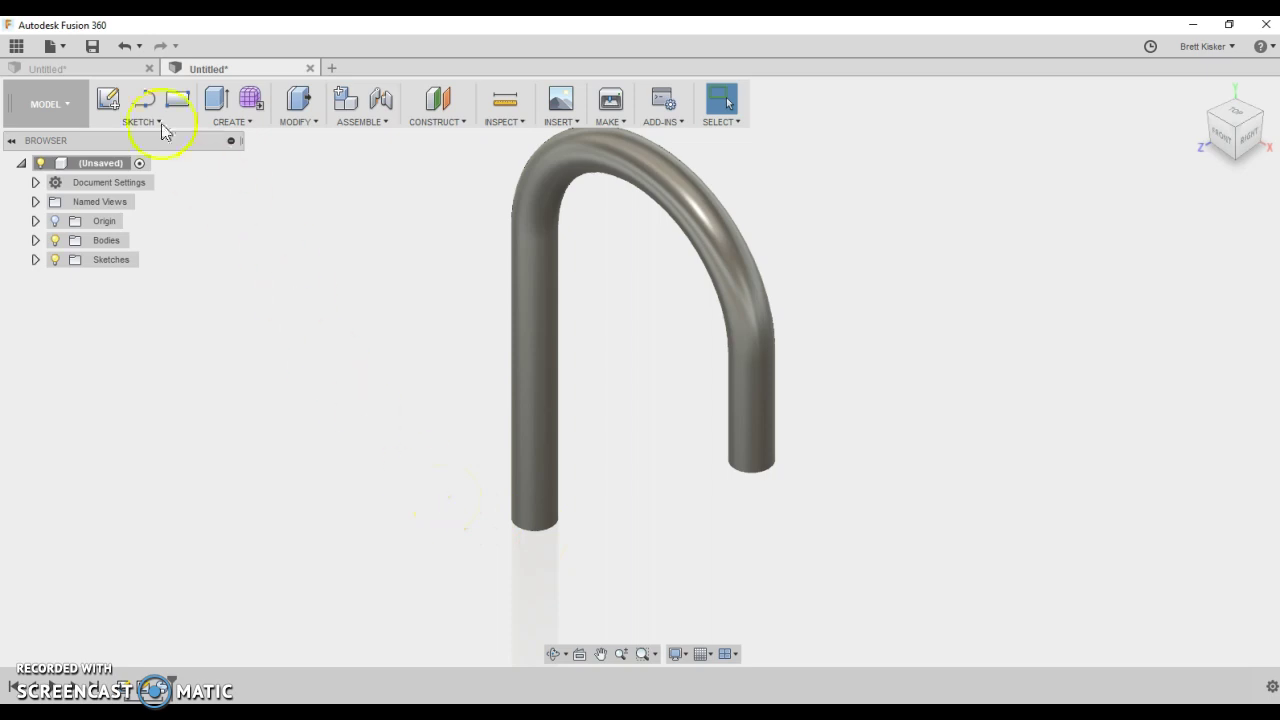
pyautogui.click(103, 80)
# Create a midplane between the cube's right face and its opposite face
pyautogui.moveTo(357, 286); pyautogui.dragTo(478, 286, button='middle')
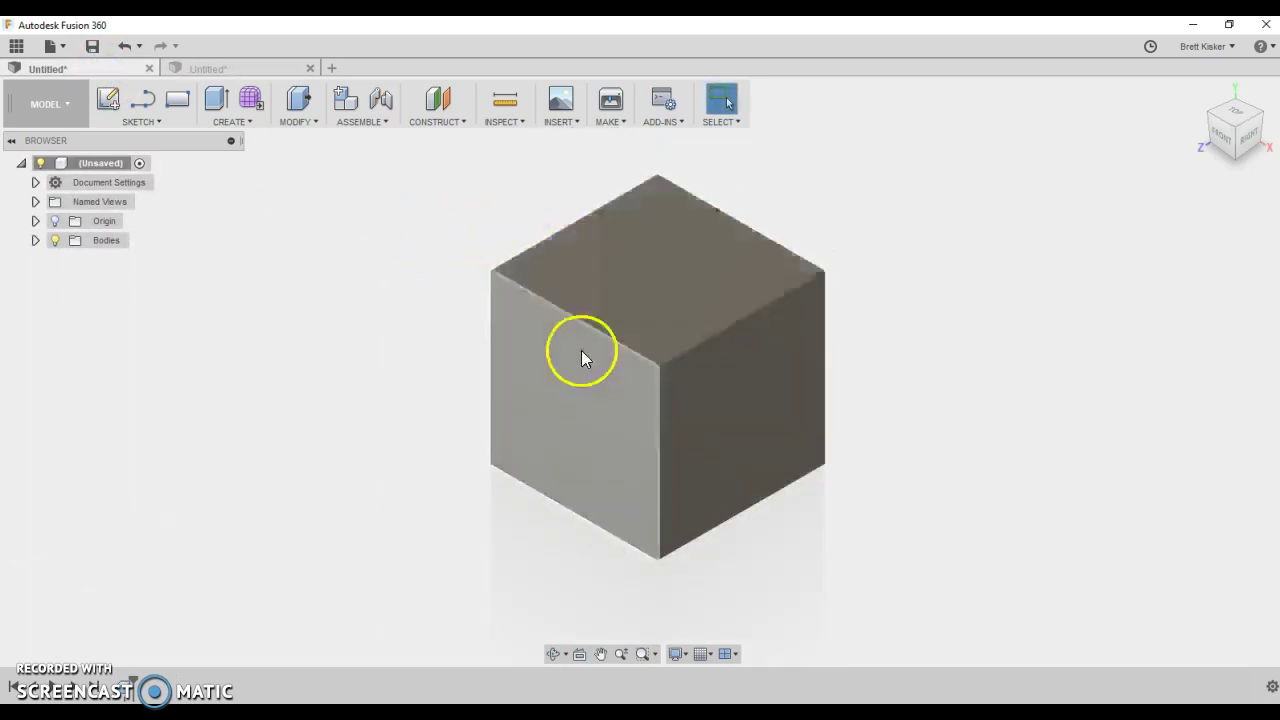
pyautogui.click(440, 121)
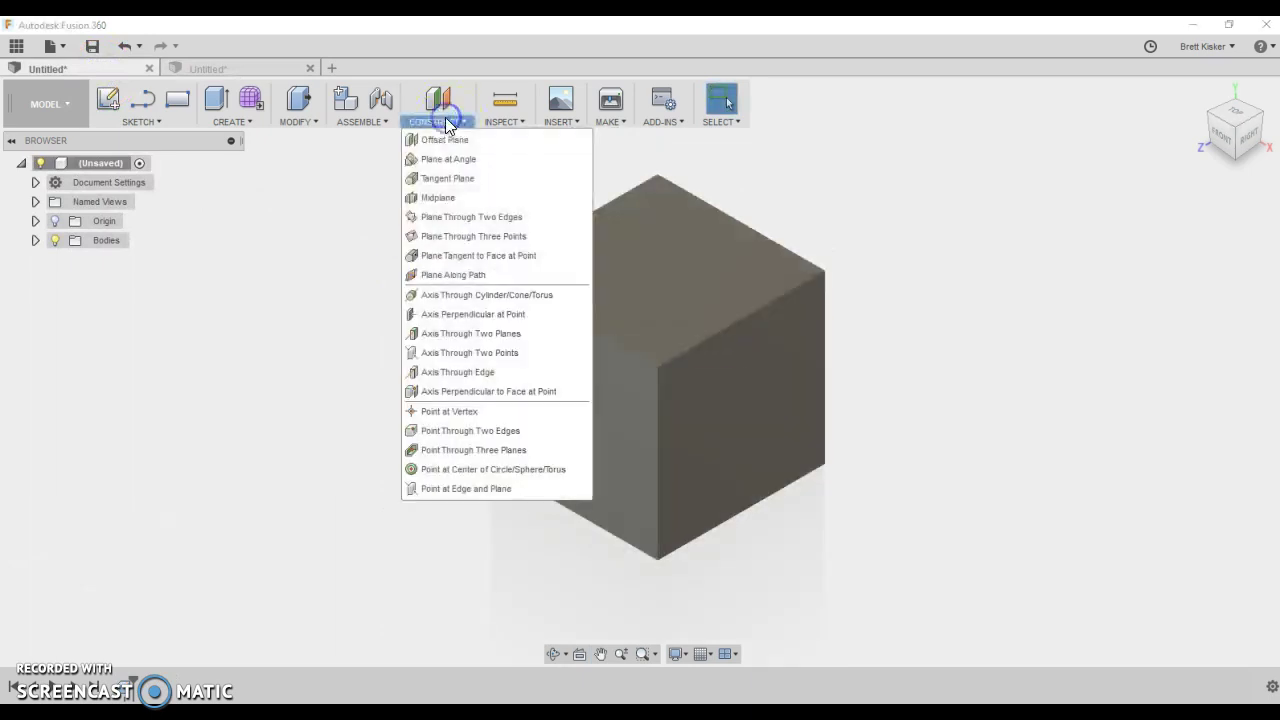
pyautogui.click(430, 200)
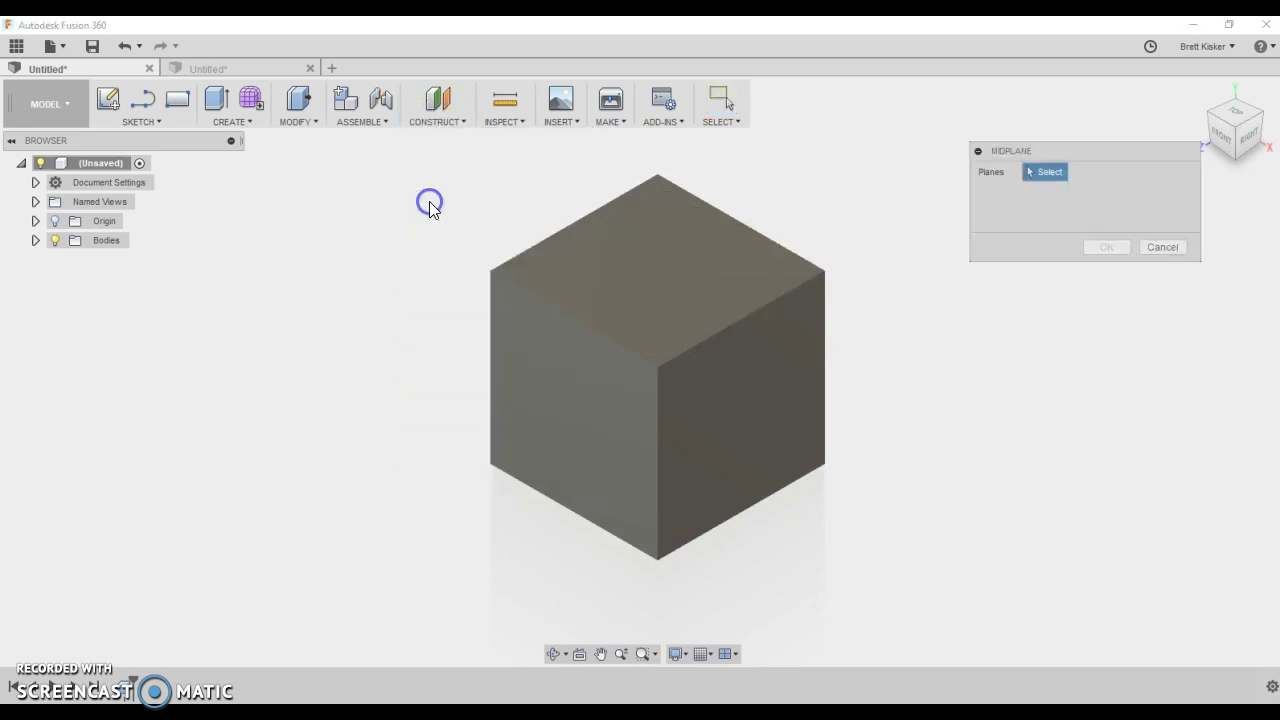
pyautogui.click(777, 430)
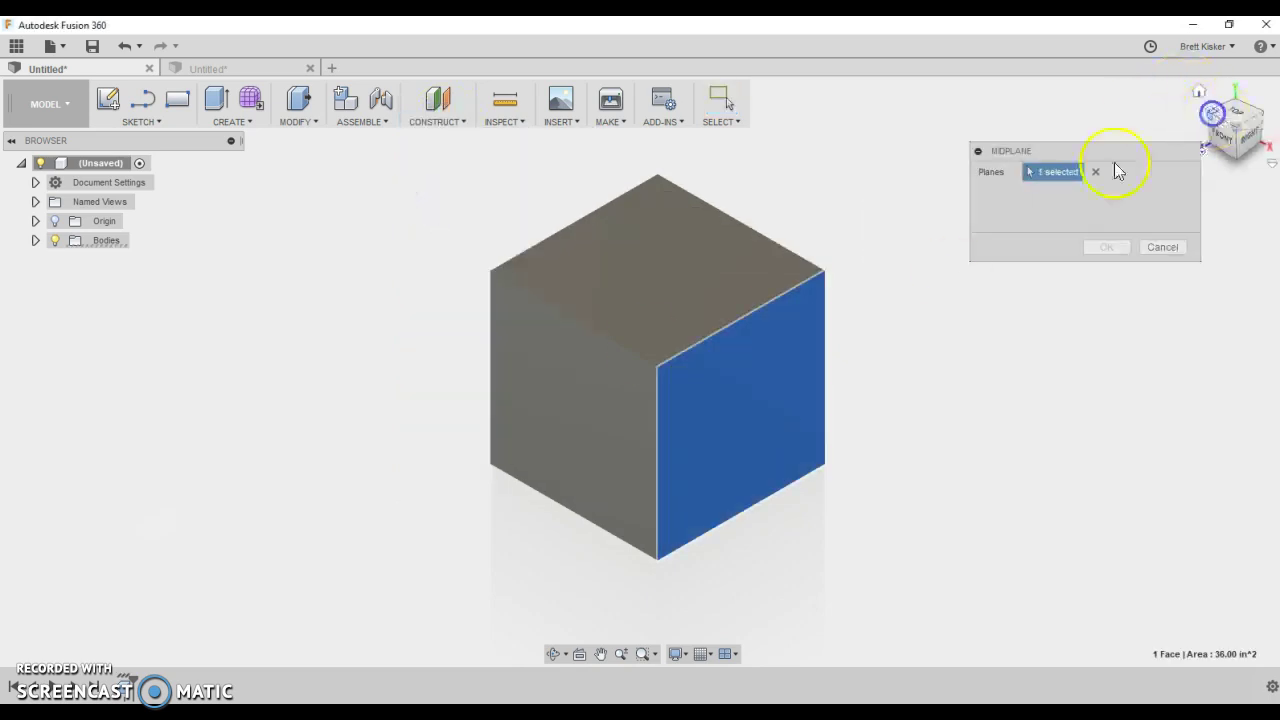
pyautogui.click(724, 318)
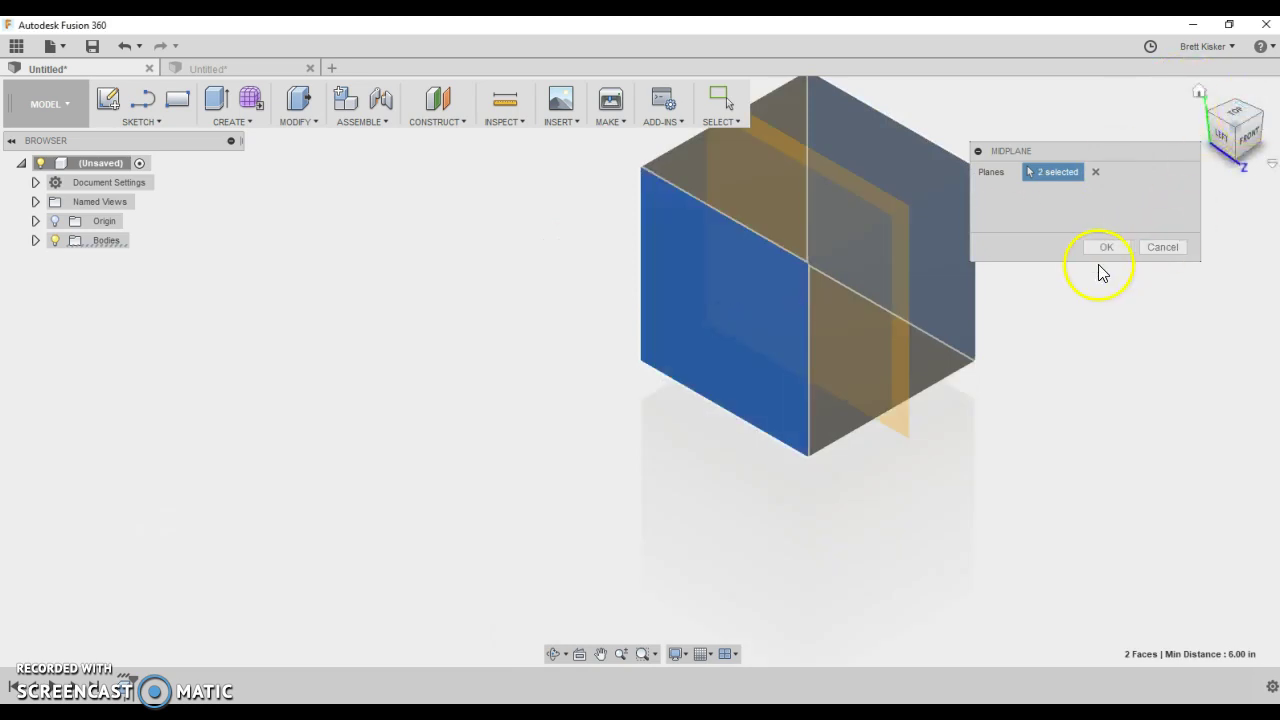
pyautogui.click(1102, 247)
pyautogui.click(1199, 93)
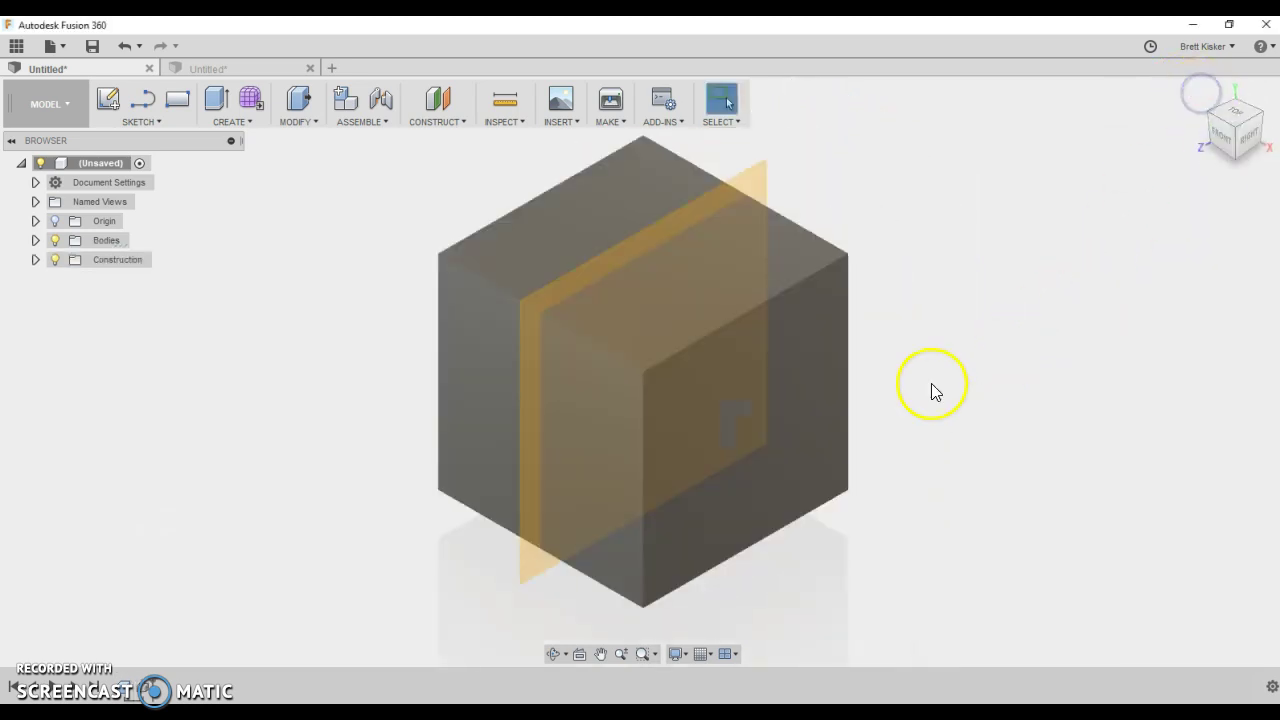
# Start a sketch on the middle construction plane with the cube sliced to show its section
pyautogui.click(759, 173)
pyautogui.click(110, 100)
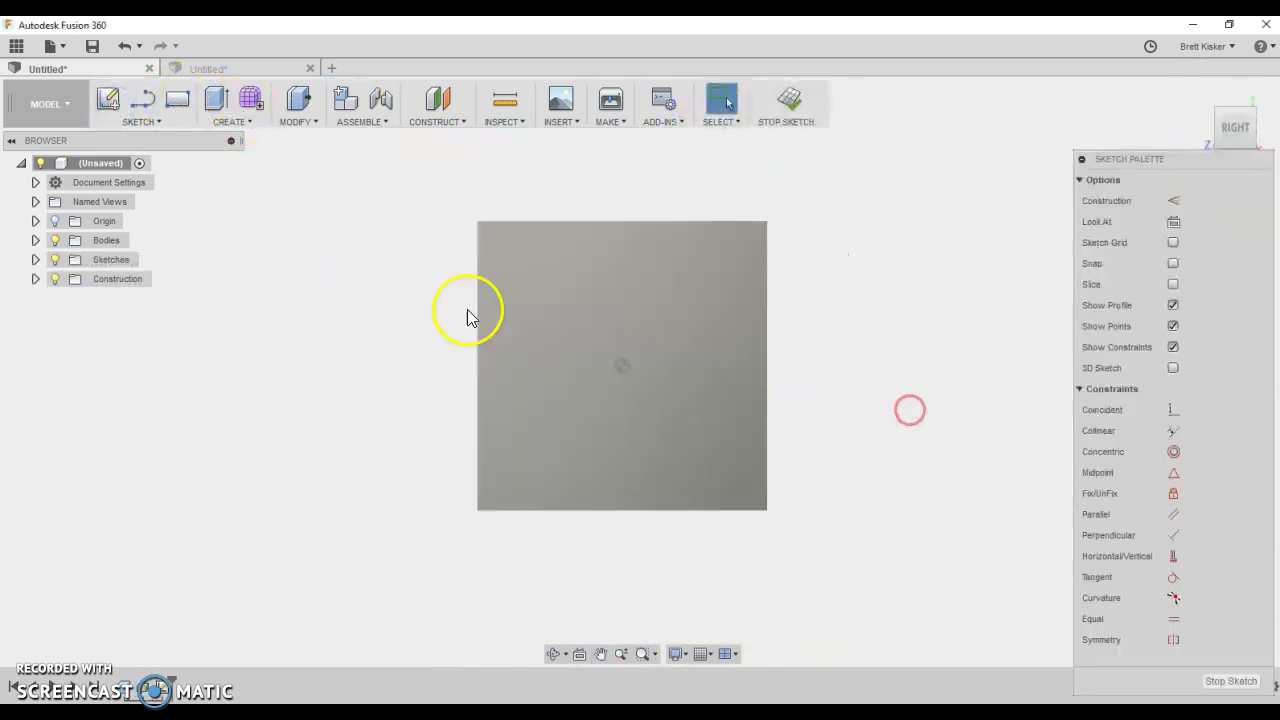
pyautogui.click(1174, 285)
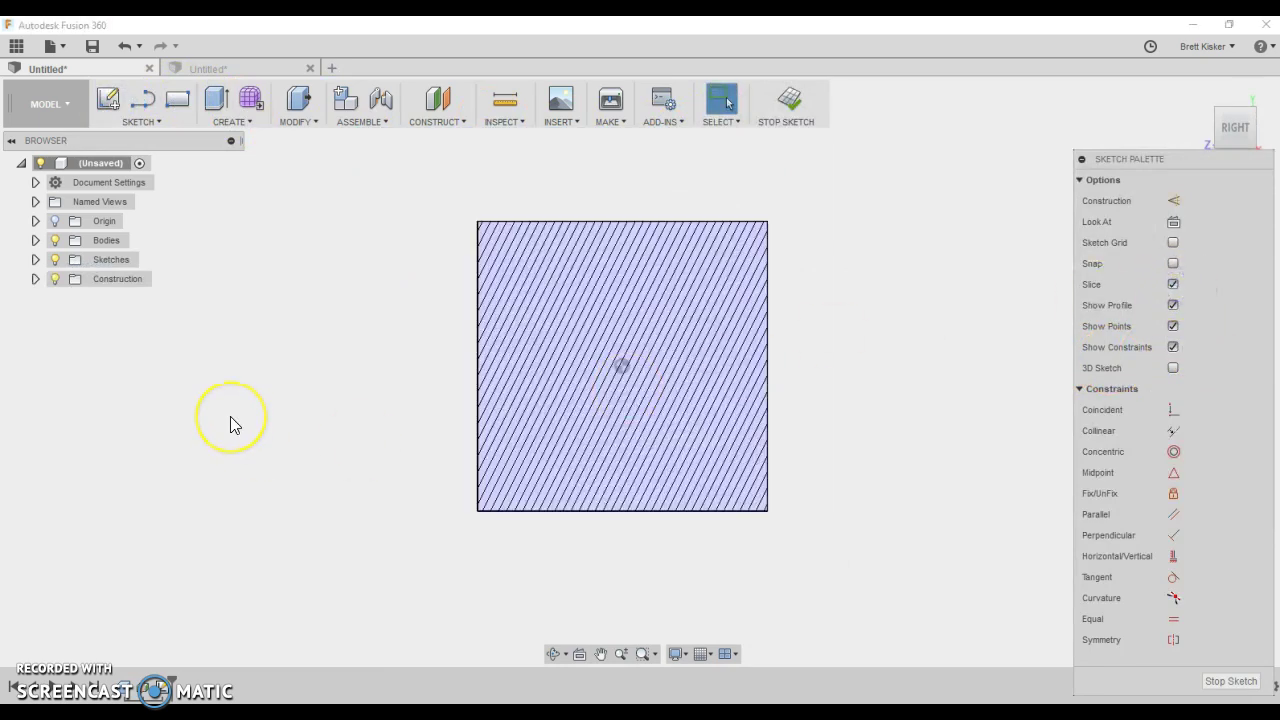
# Draw a wavy spline from the section's left edge, over a crest, to its right edge
pyautogui.click(130, 125)
pyautogui.click(133, 287)
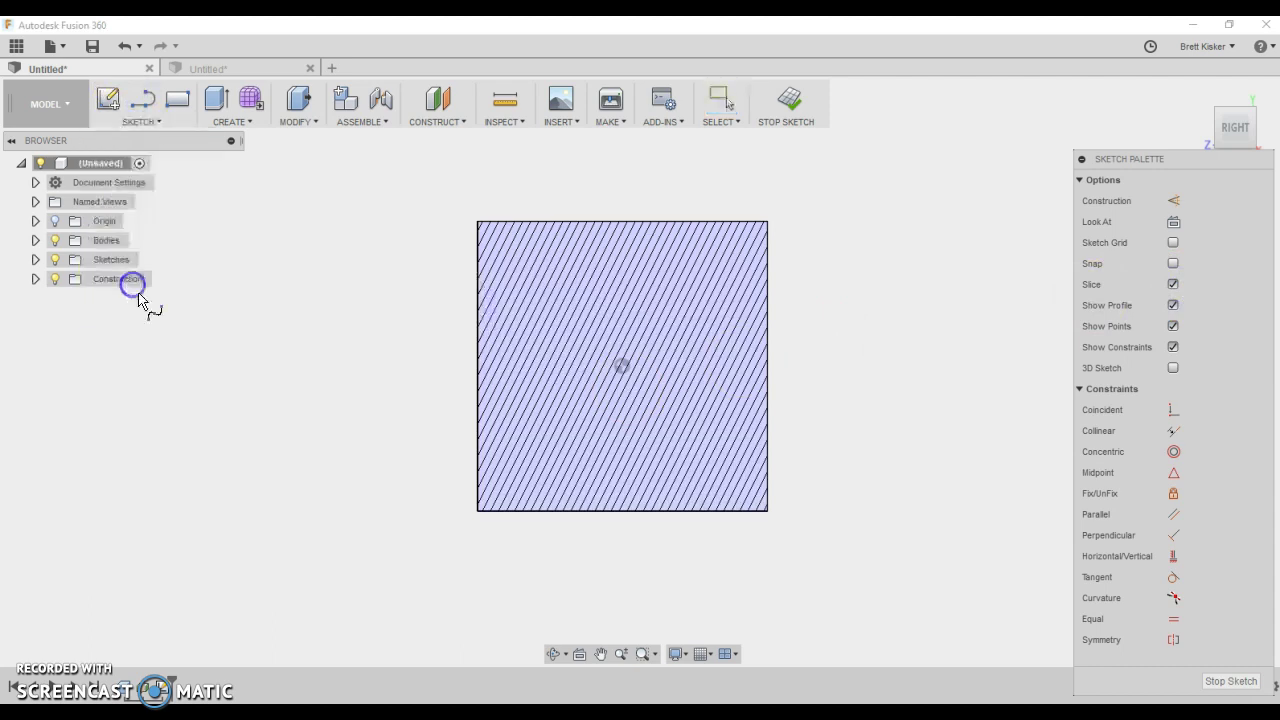
pyautogui.click(477, 412)
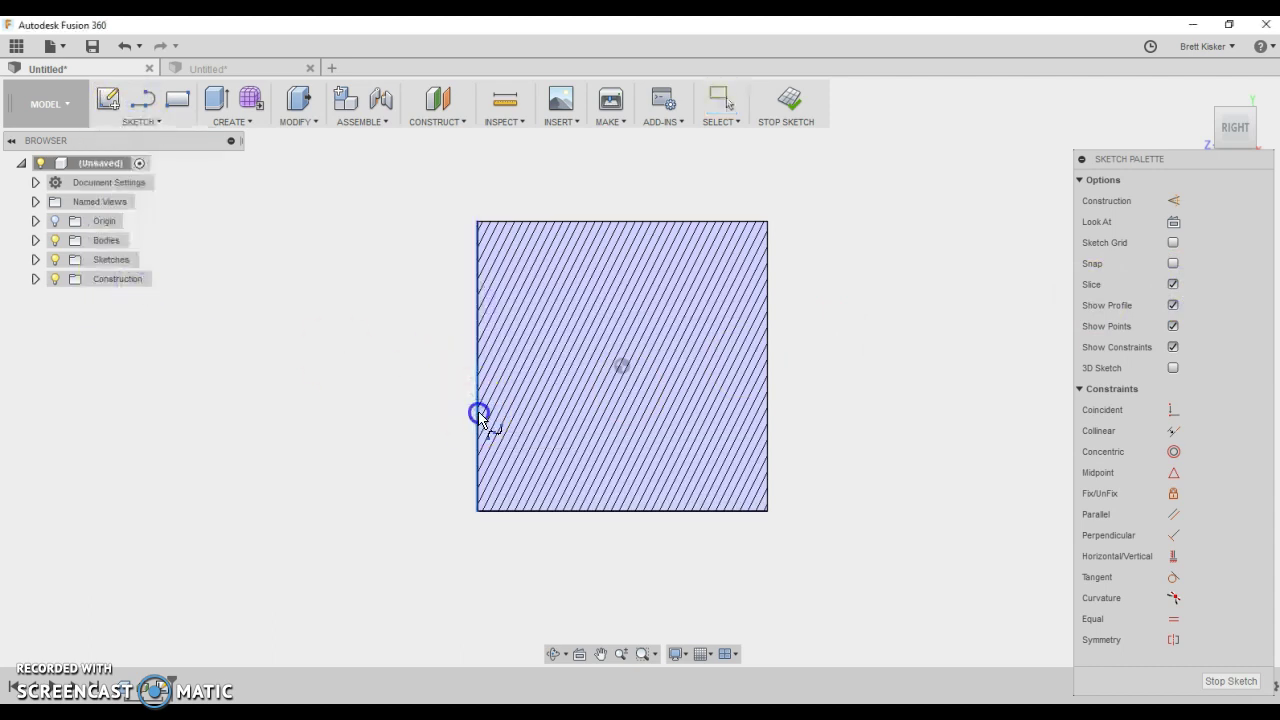
pyautogui.click(524, 383)
pyautogui.click(561, 344)
pyautogui.click(601, 310)
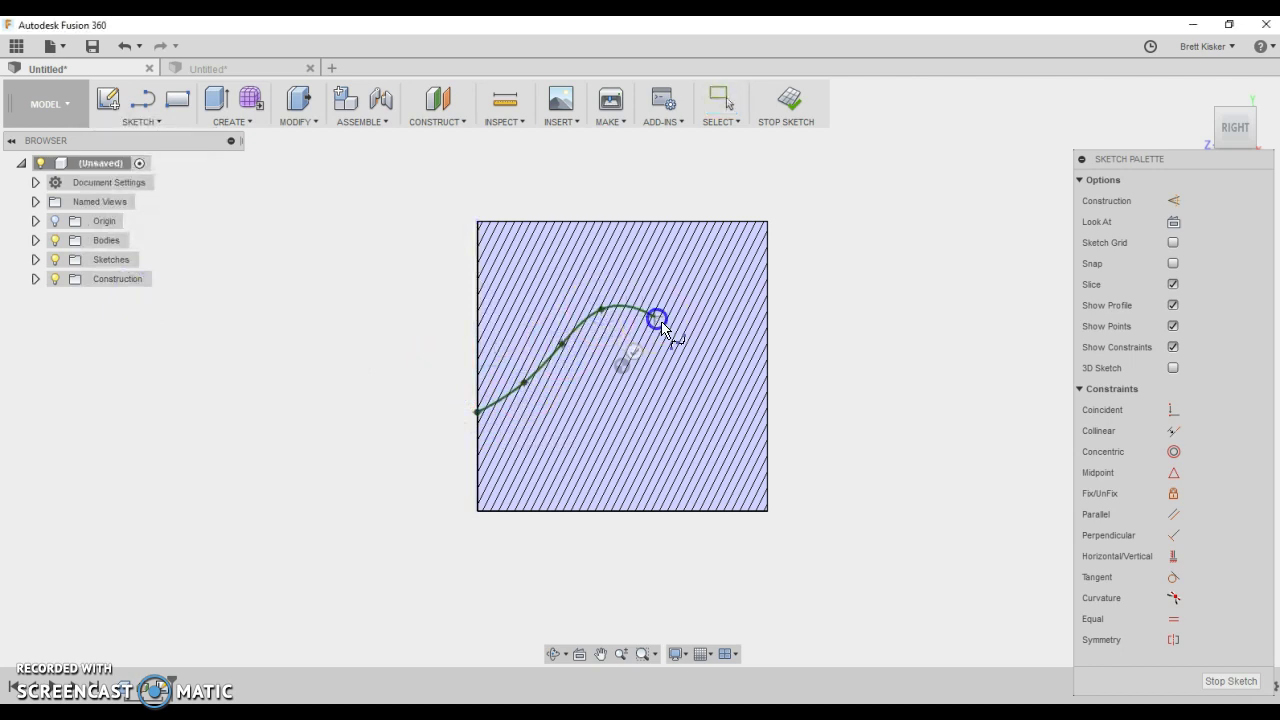
pyautogui.click(655, 316)
pyautogui.click(689, 348)
pyautogui.click(720, 347)
pyautogui.rightClick(763, 340)
pyautogui.click(801, 335)
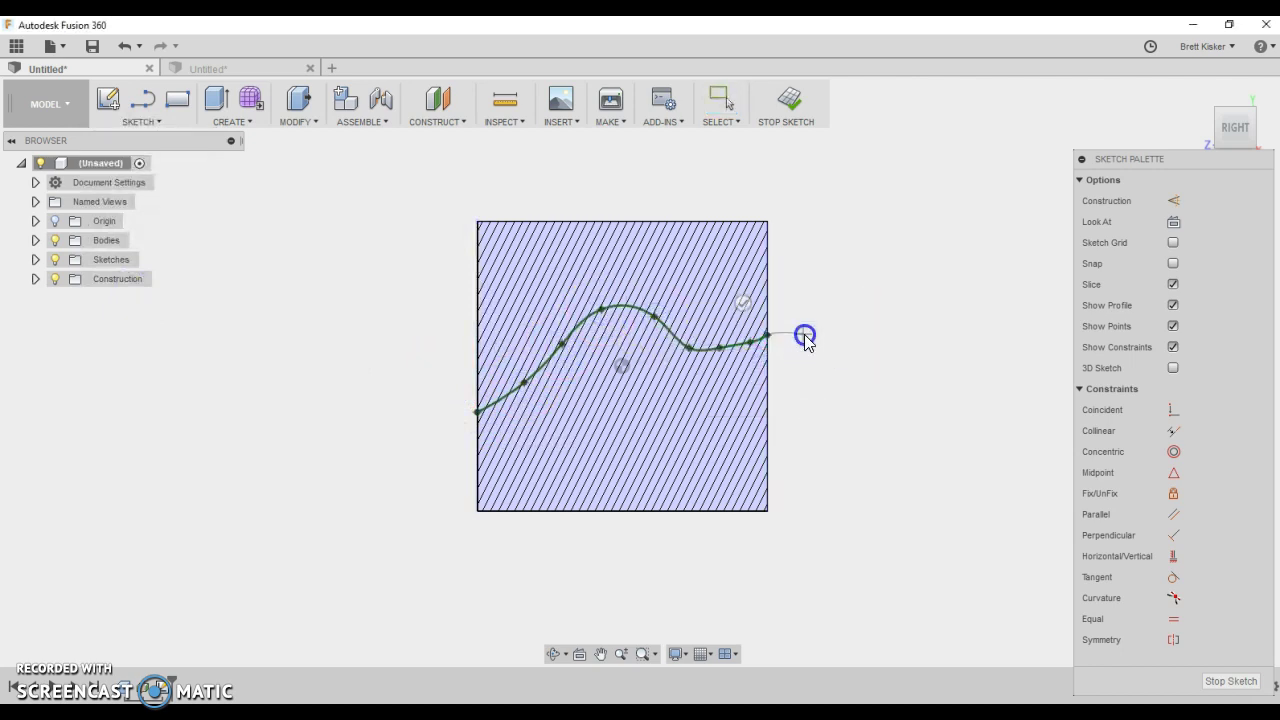
pyautogui.click(865, 393)
pyautogui.scroll(-1, 867, 393)
pyautogui.click(867, 391)
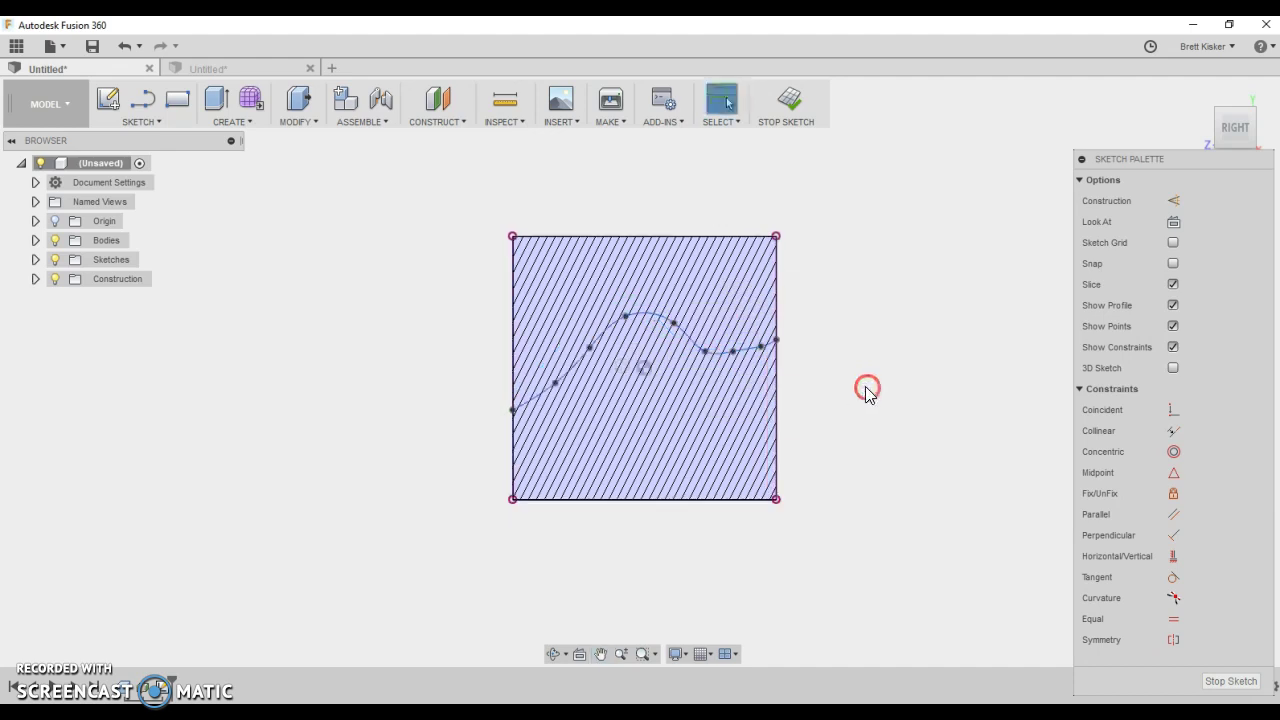
# Finish the spline sketch and start a new sketch on the cube's left face from the home view
pyautogui.click(787, 104)
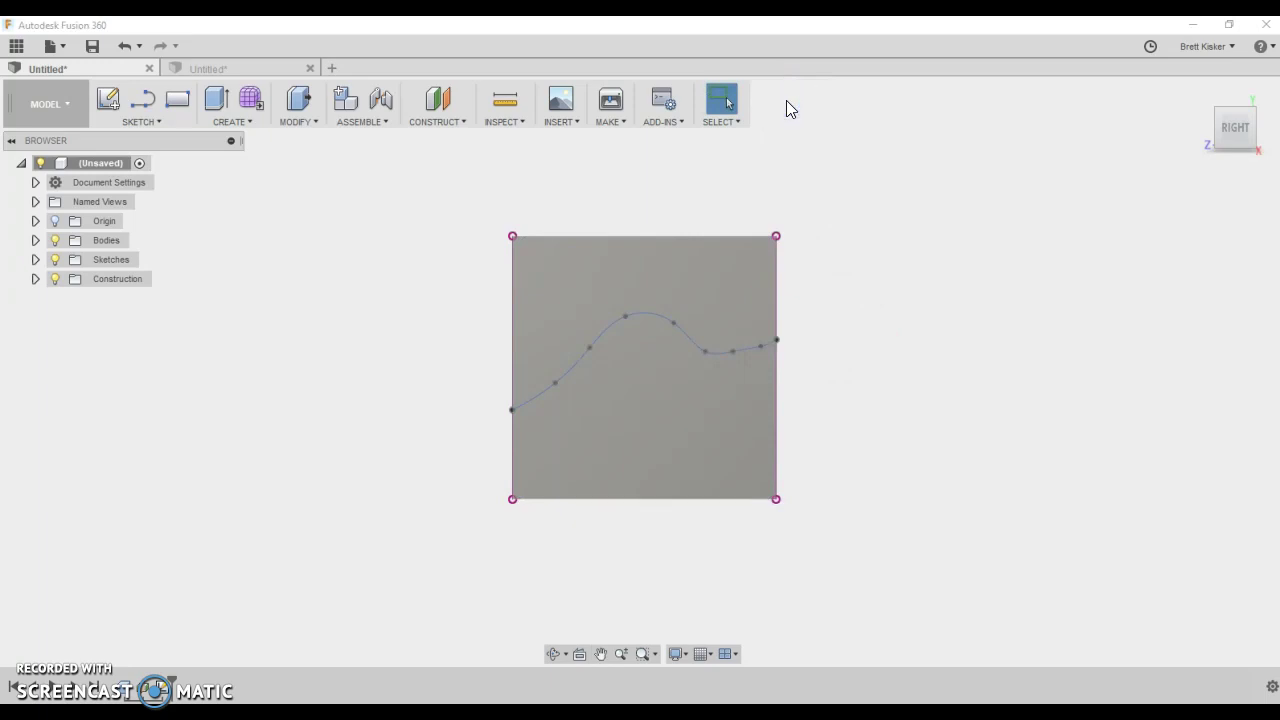
pyautogui.click(1190, 122)
pyautogui.click(1194, 96)
pyautogui.click(547, 456)
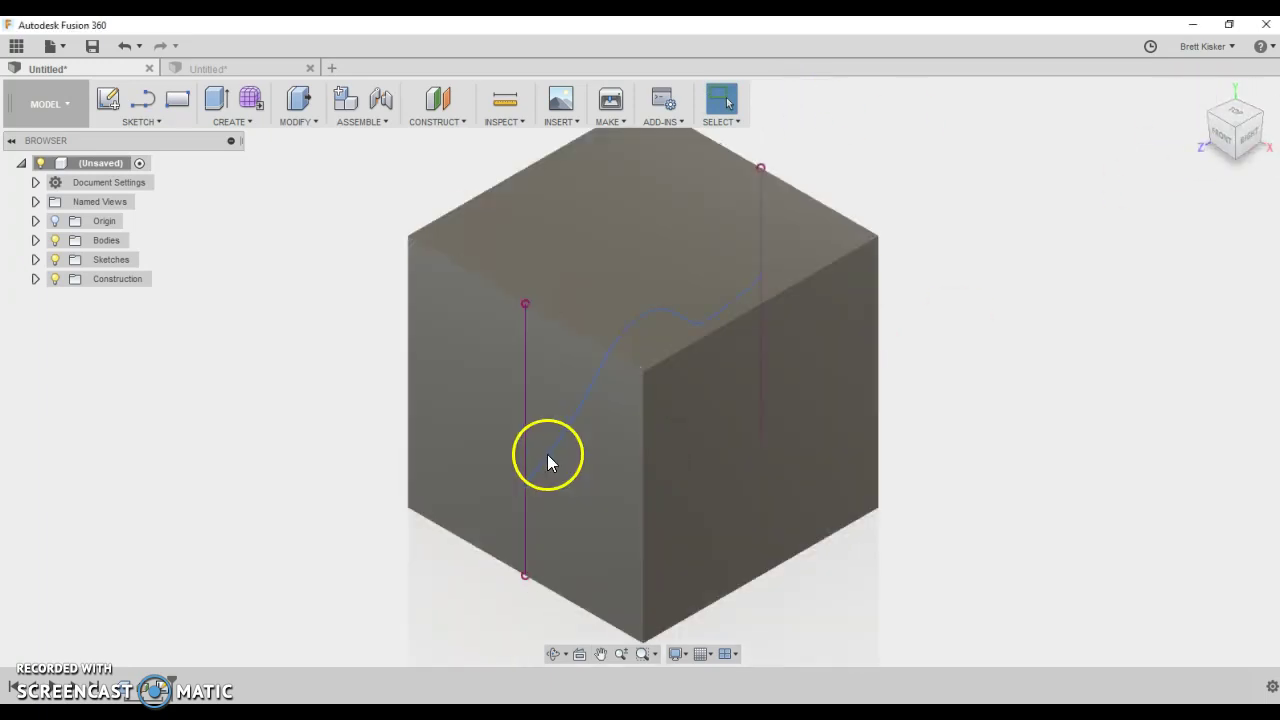
pyautogui.click(708, 318)
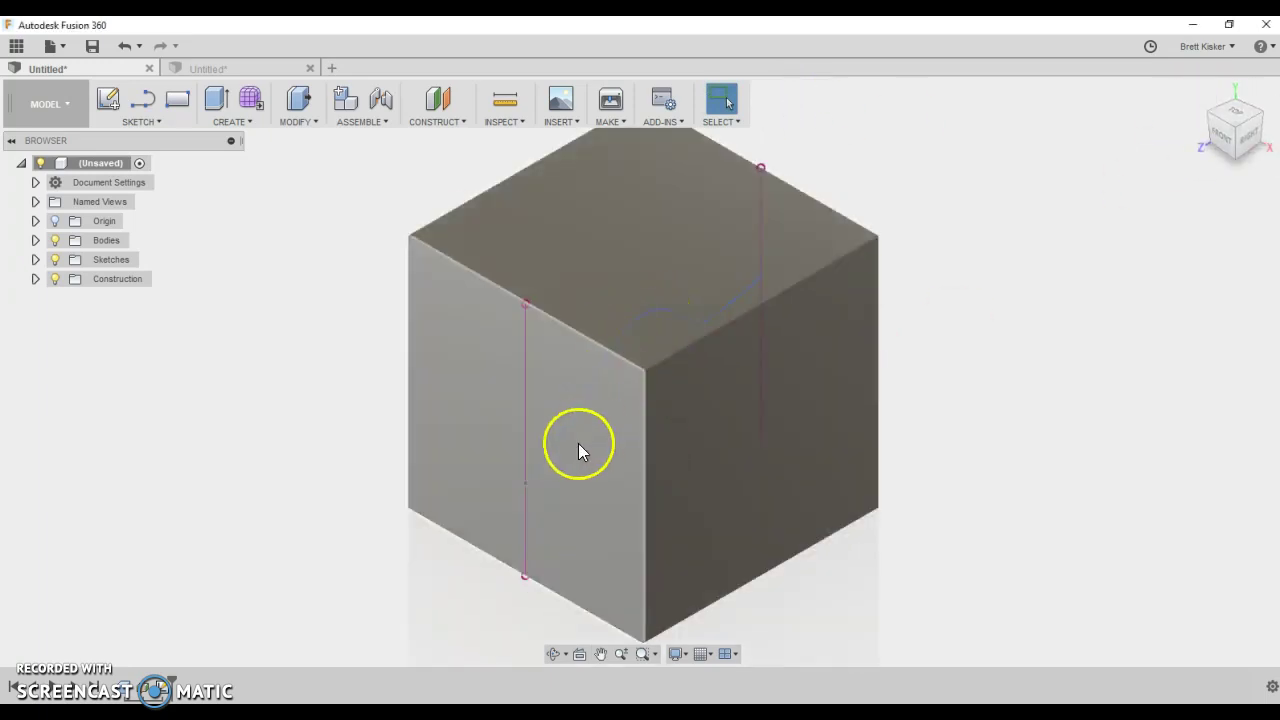
pyautogui.click(463, 434)
pyautogui.click(108, 100)
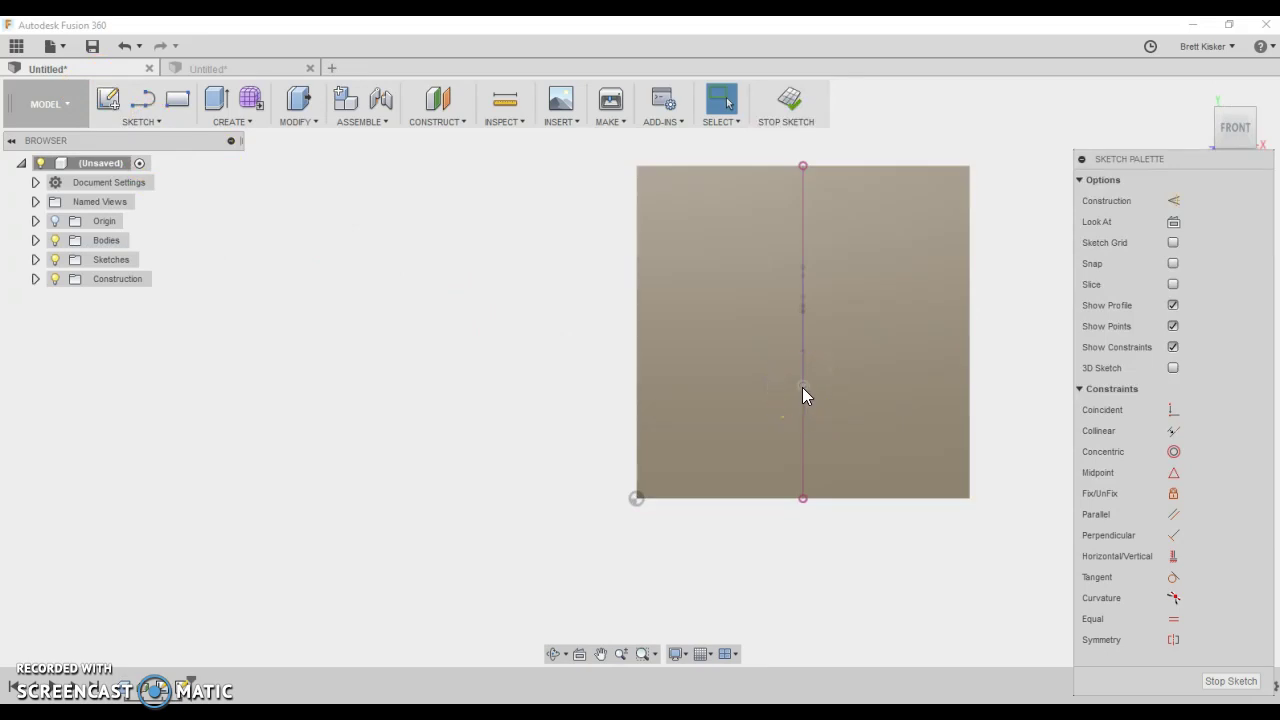
# Draw a small center rectangle on the vertical line where the spline starts, then finish the sketch
pyautogui.click(140, 121)
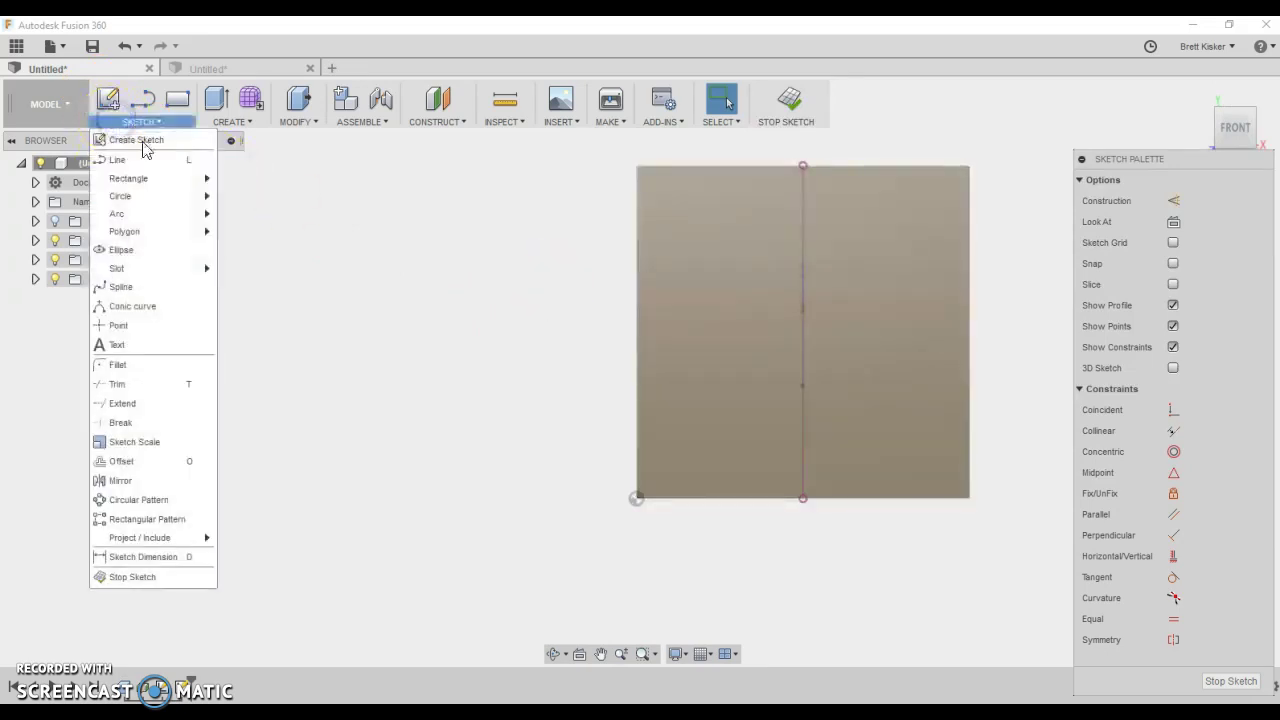
pyautogui.moveTo(185, 179)
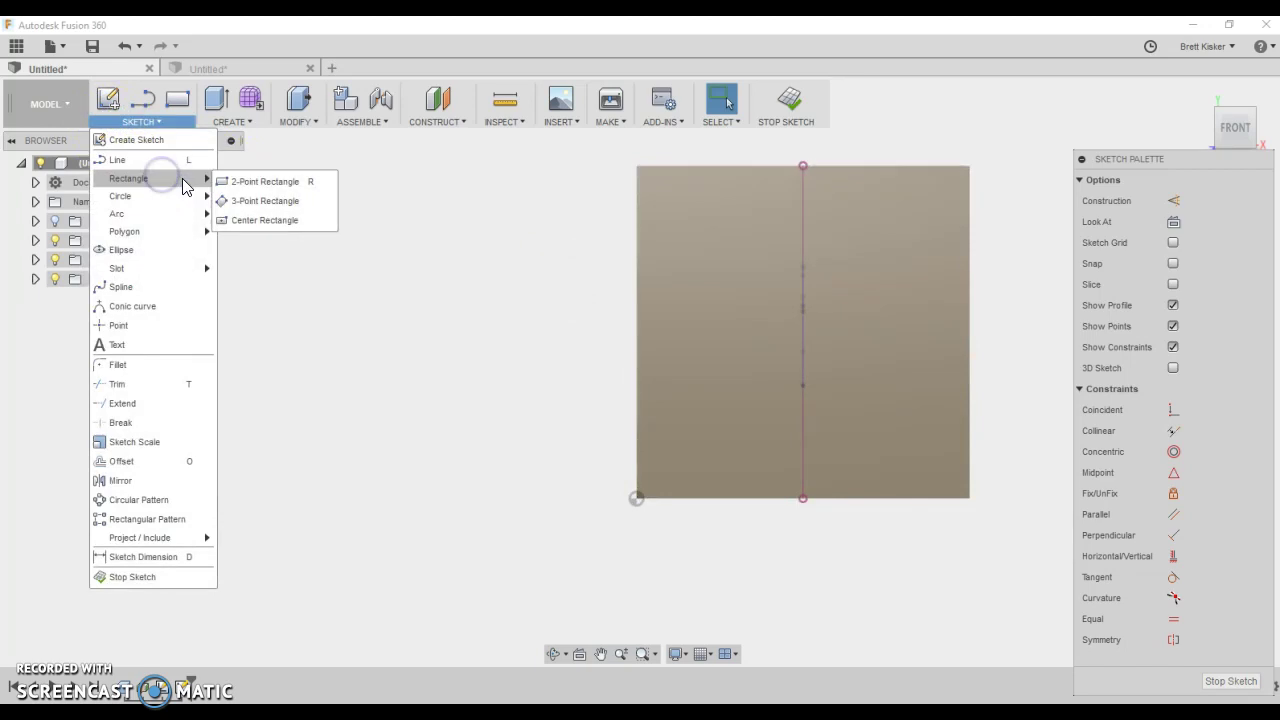
pyautogui.click(258, 221)
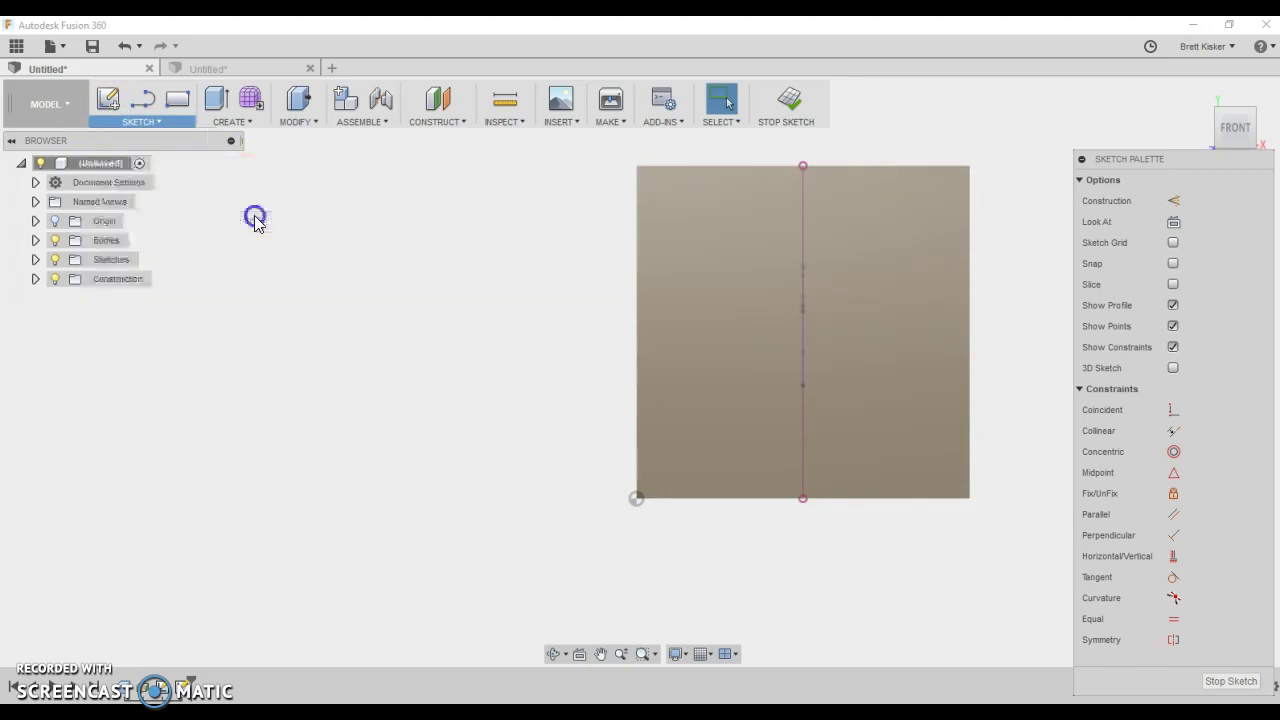
pyautogui.scroll(2, 801, 388)
pyautogui.click(807, 383)
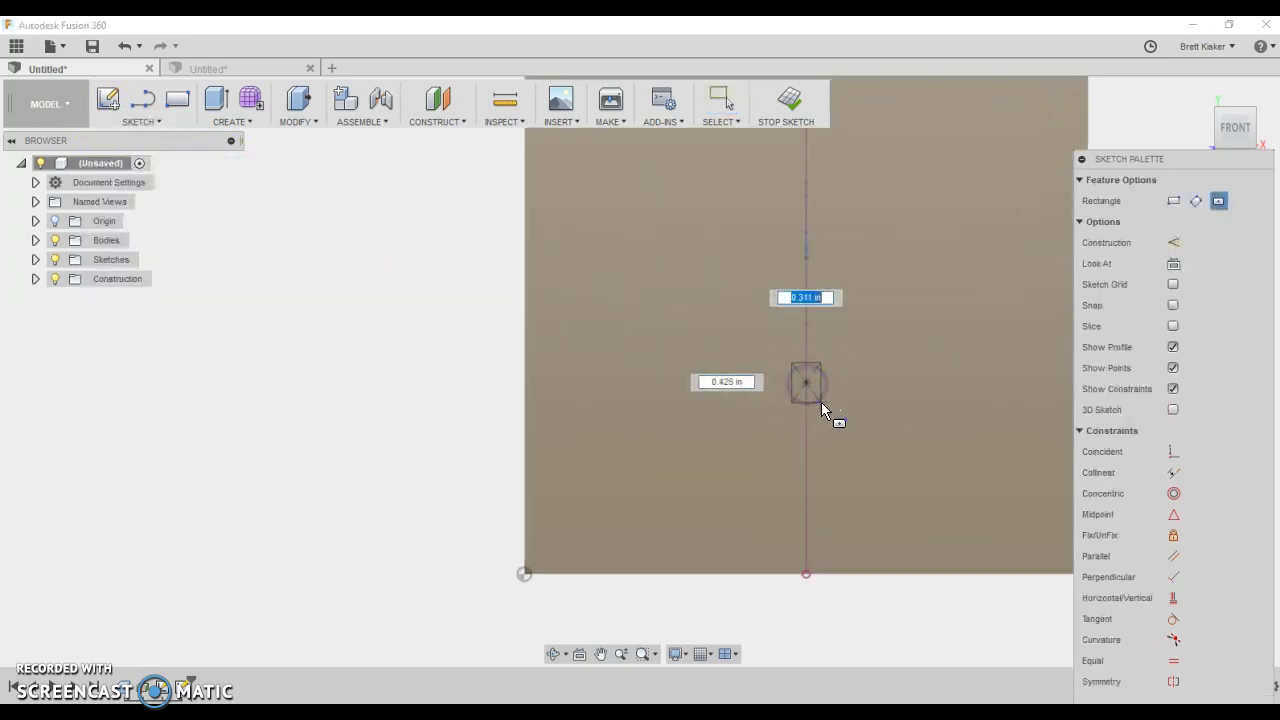
pyautogui.click(818, 392)
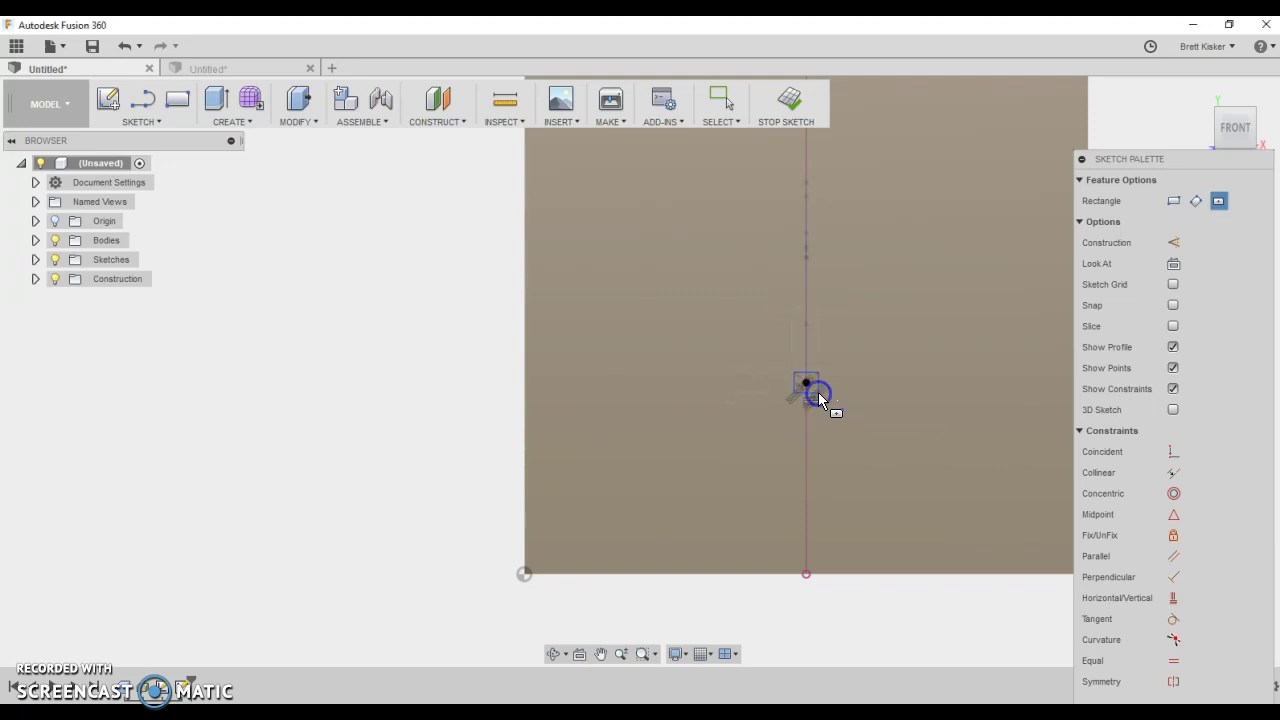
pyautogui.click(789, 100)
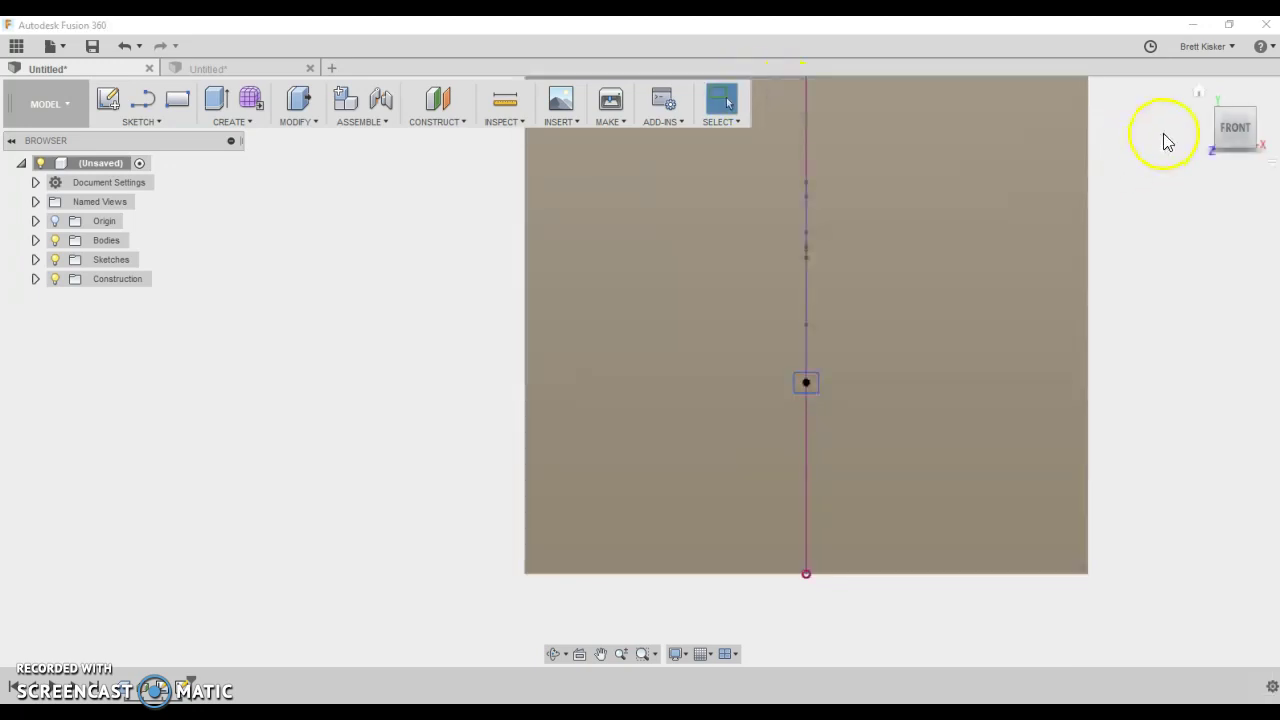
# Sweep the small rectangle along the wavy spline with the Cut operation through the cube
pyautogui.click(1200, 91)
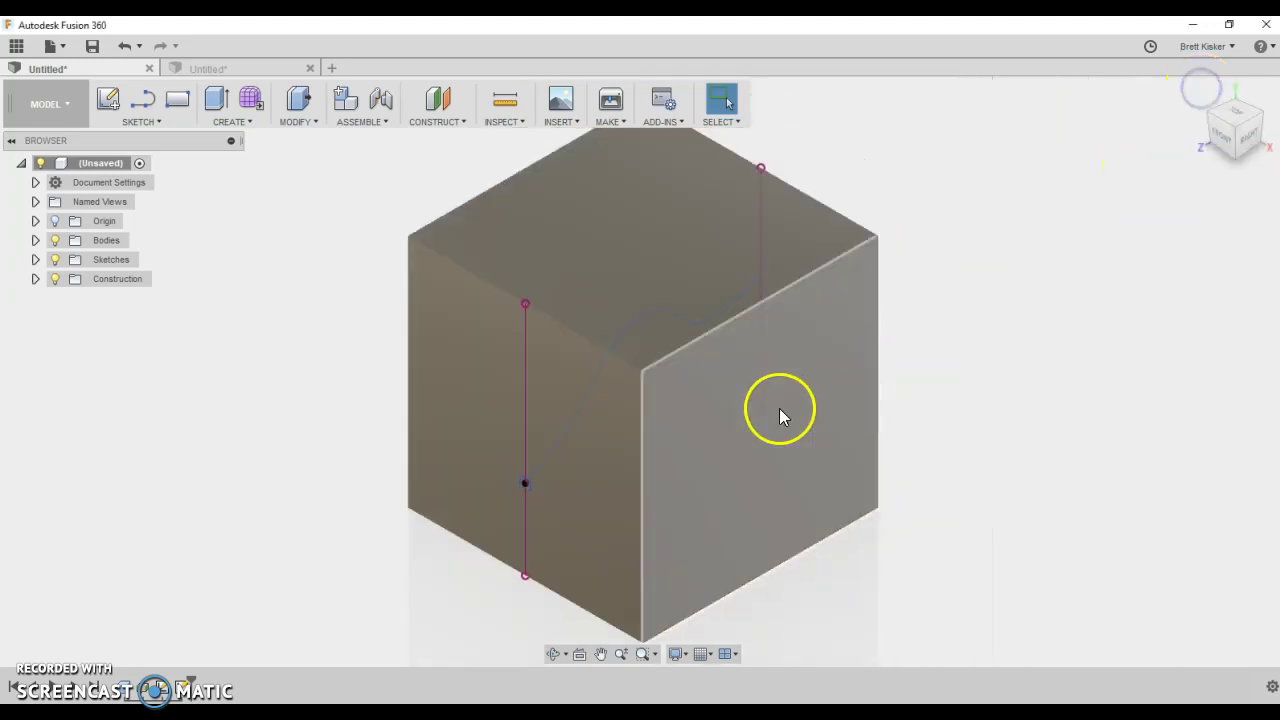
pyautogui.scroll(5, 538, 475)
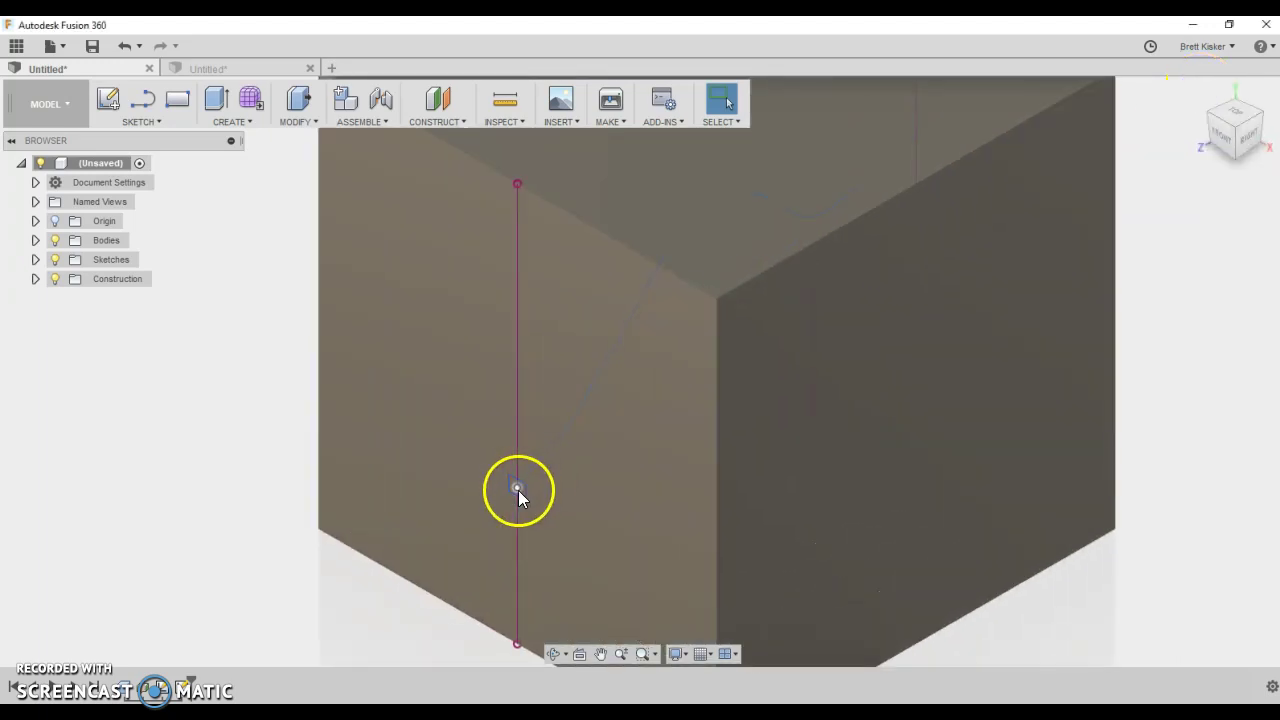
pyautogui.click(517, 488)
pyautogui.click(751, 199)
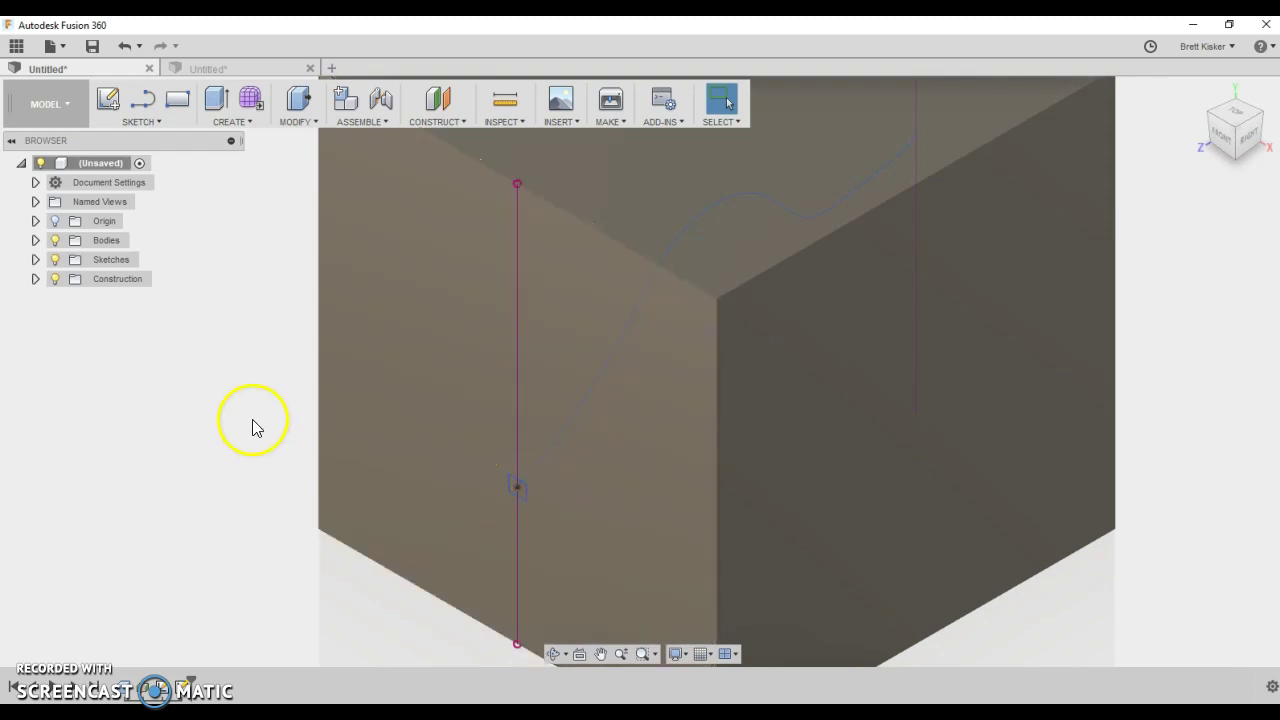
pyautogui.click(230, 121)
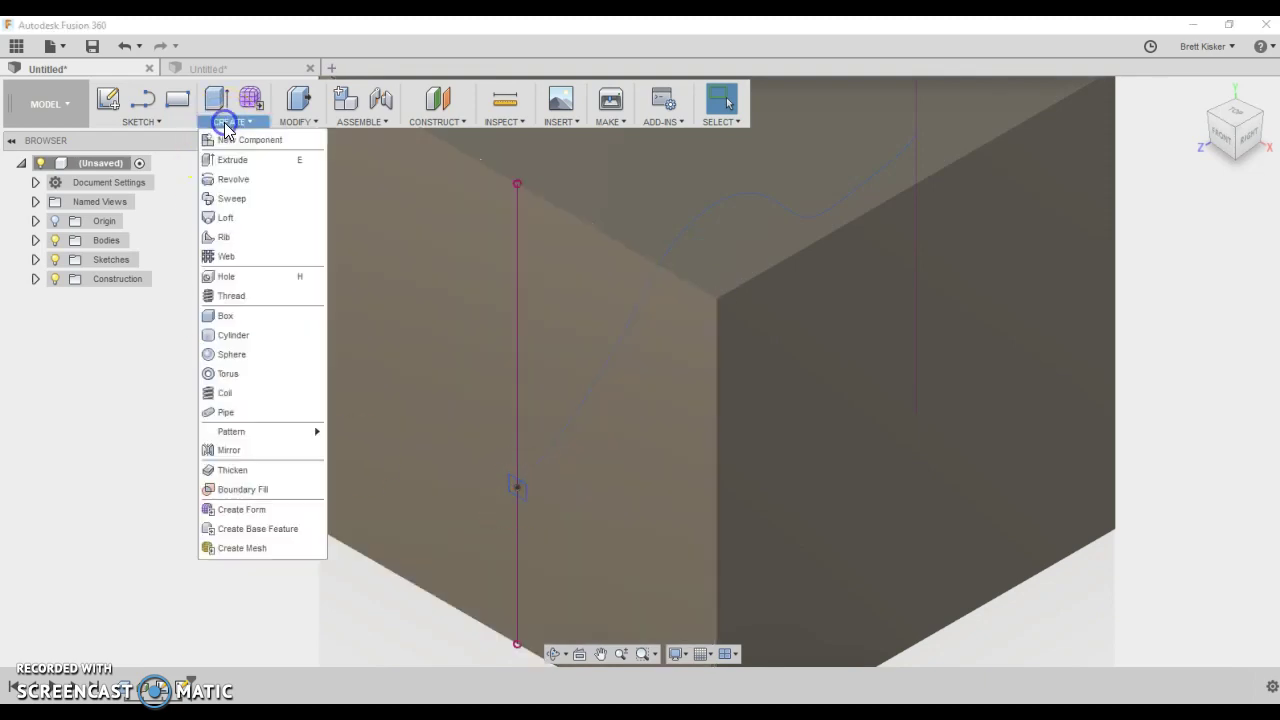
pyautogui.click(255, 200)
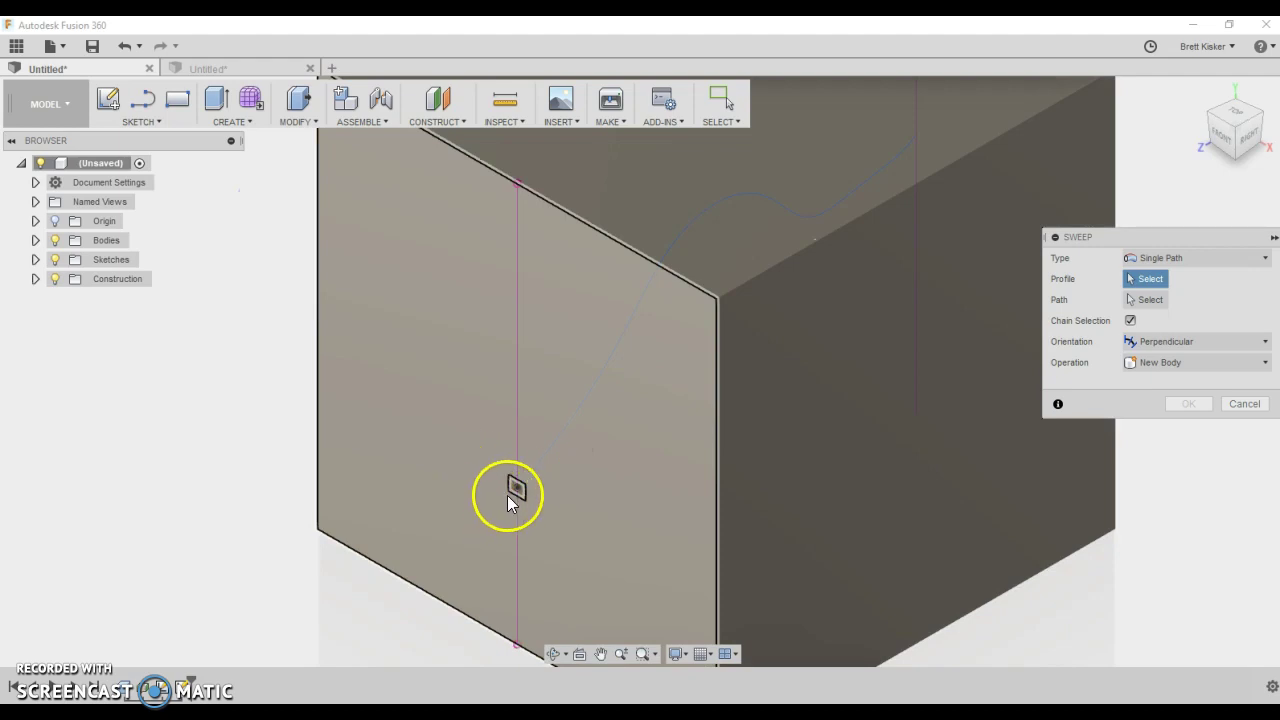
pyautogui.click(517, 487)
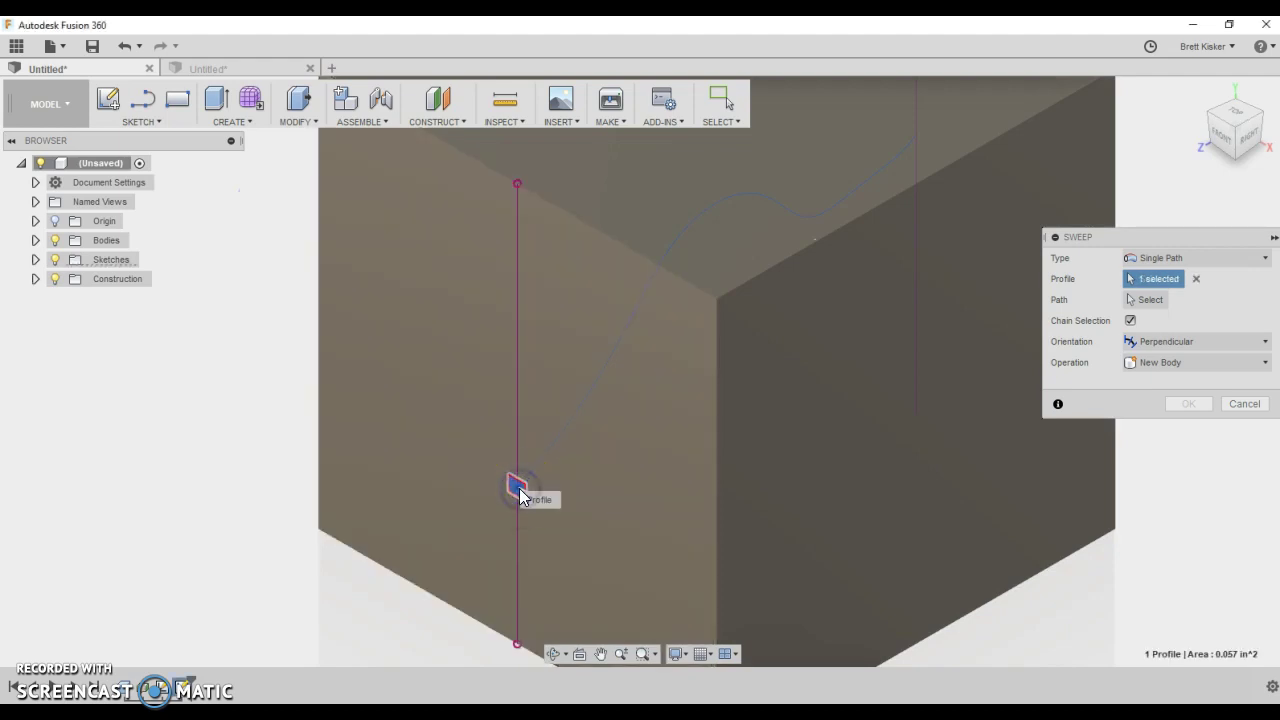
pyautogui.click(1152, 300)
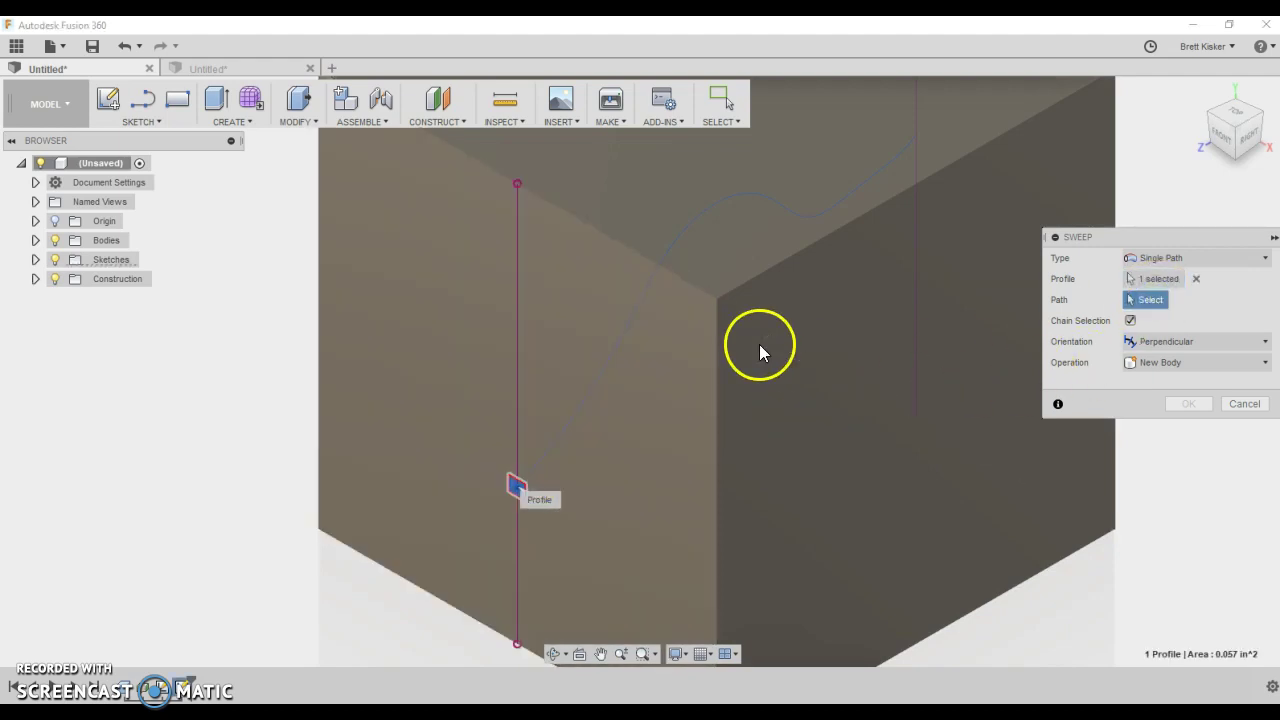
pyautogui.click(627, 330)
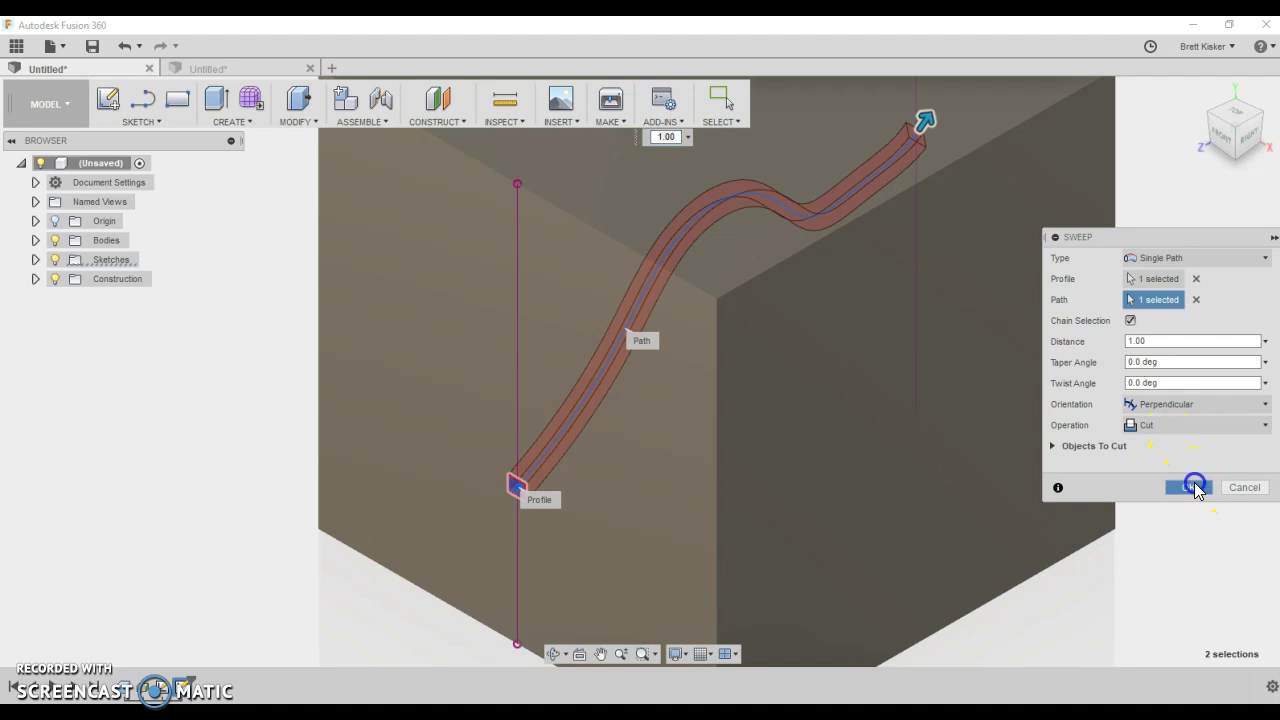
pyautogui.click(1192, 487)
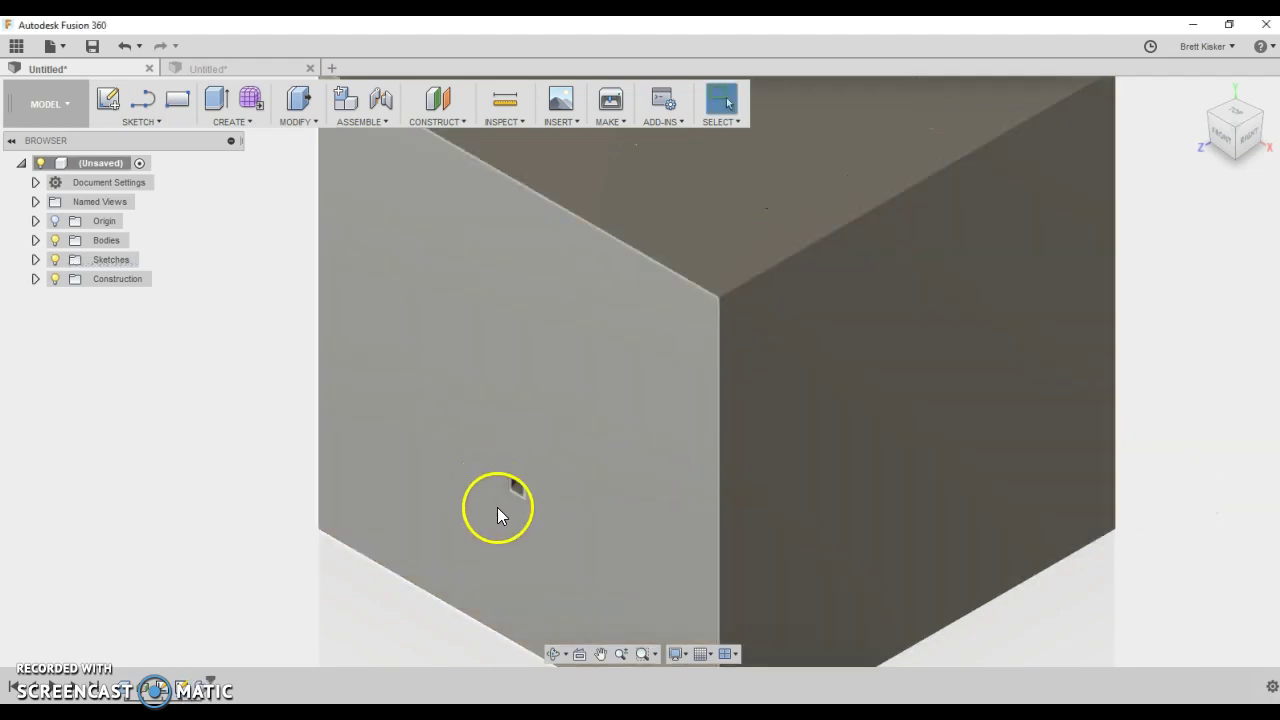
# Run Section Analysis from the front face, moving the plane to -2.912 in to expose the channel
pyautogui.scroll(-3, 505, 503)
pyautogui.moveTo(509, 500)
pyautogui.keyDown('shift'); pyautogui.mouseDown(button='middle')
pyautogui.moveTo(777, 405)
pyautogui.moveTo(781, 420)
pyautogui.moveTo(666, 409)
pyautogui.moveTo(634, 374)
pyautogui.moveTo(648, 349)
pyautogui.moveTo(649, 374)
pyautogui.moveTo(680, 391)
pyautogui.moveTo(766, 374)
pyautogui.moveTo(776, 403)
pyautogui.mouseUp(button='middle'); pyautogui.keyUp('shift')
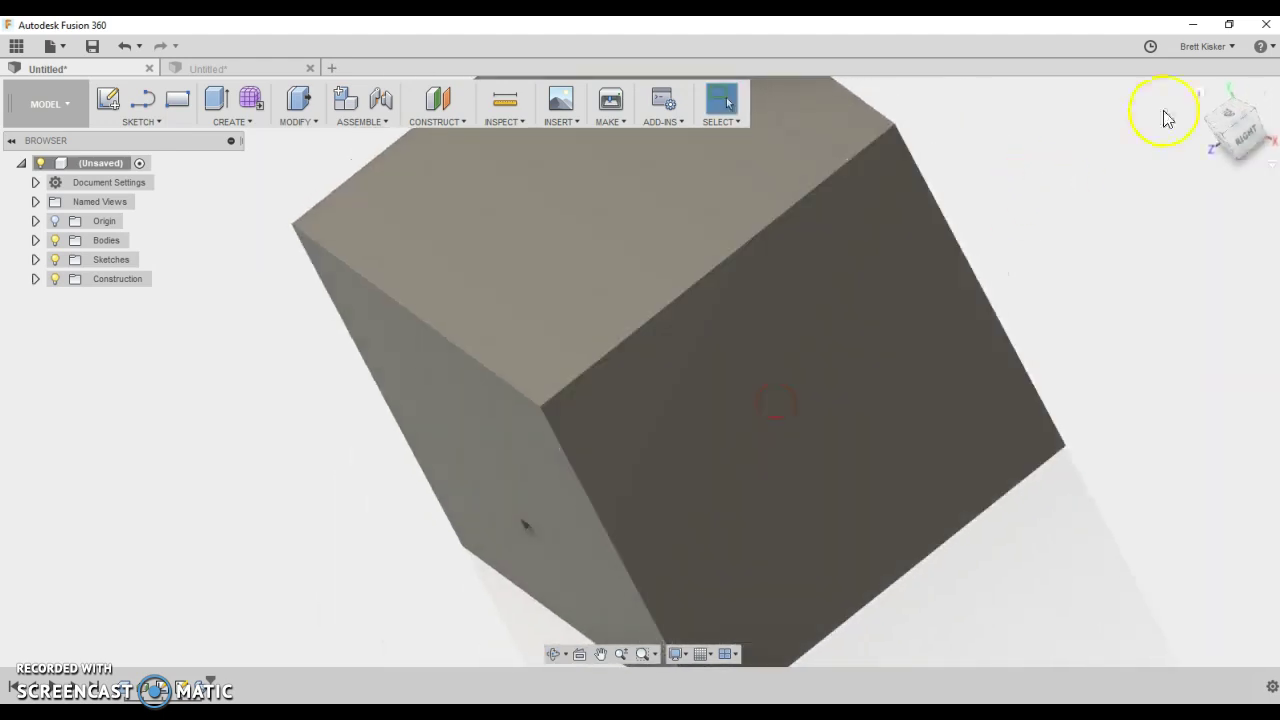
pyautogui.click(1200, 92)
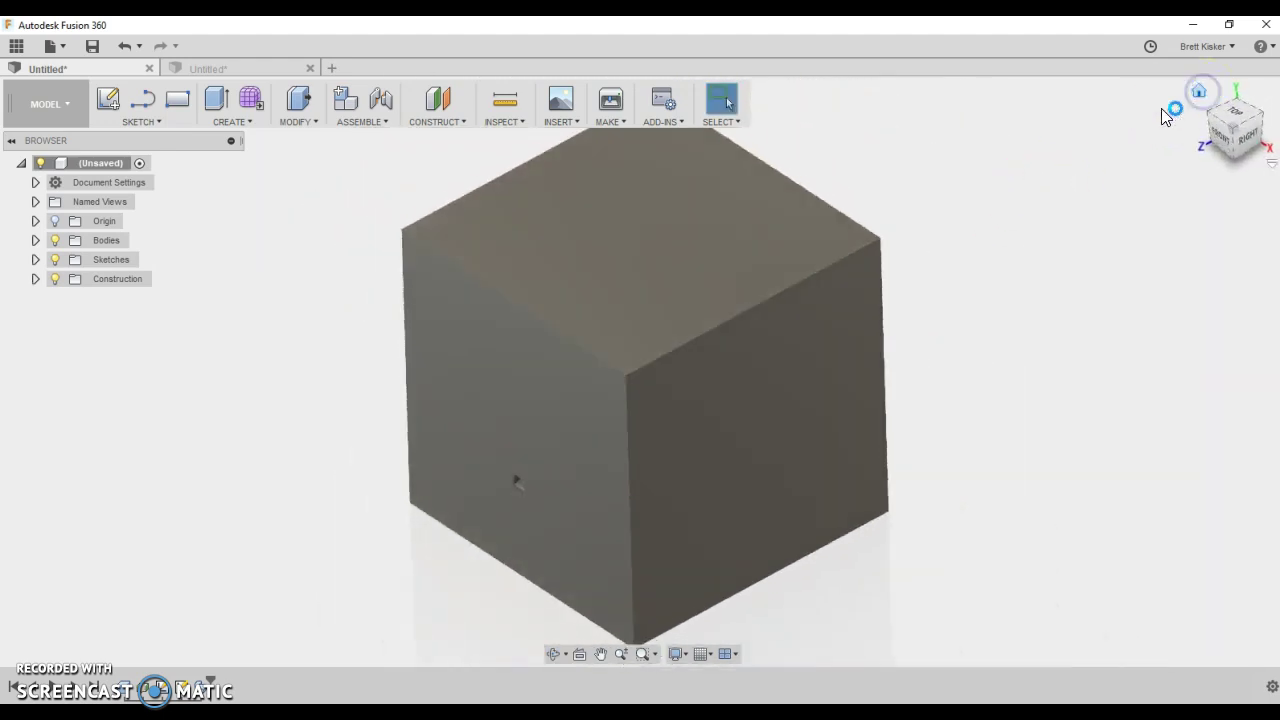
pyautogui.click(508, 124)
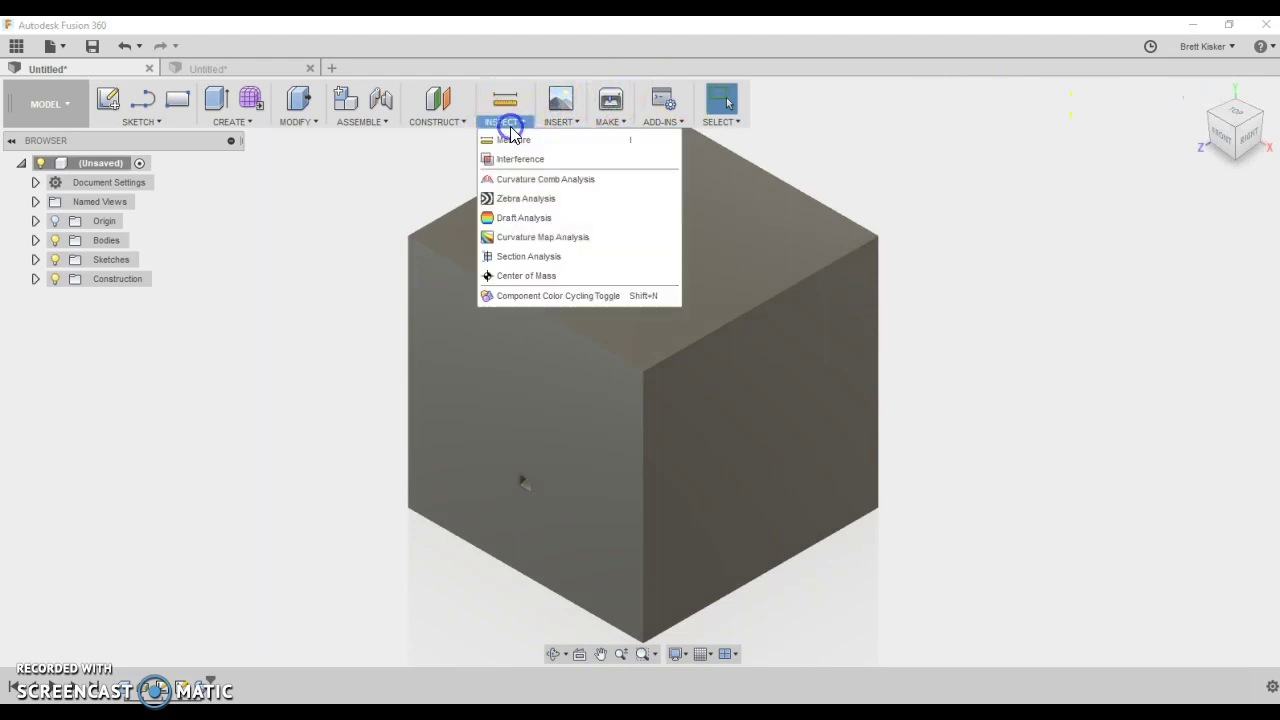
pyautogui.click(547, 258)
pyautogui.click(731, 424)
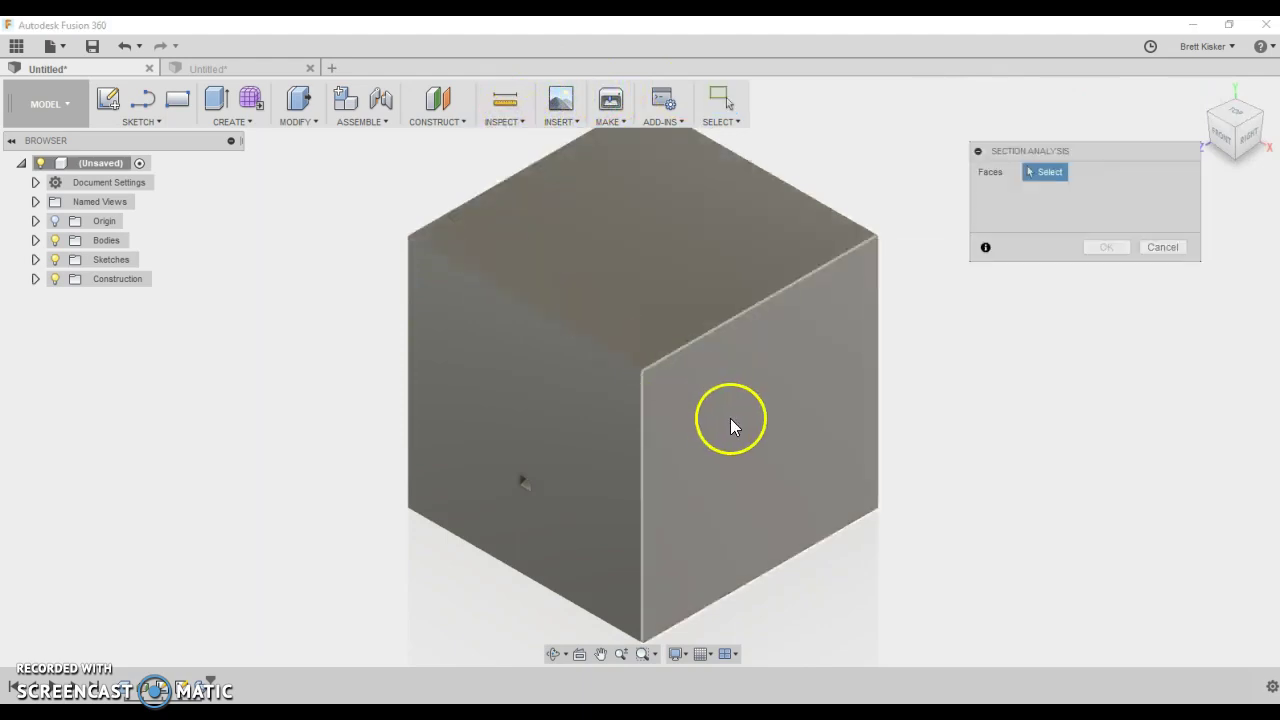
pyautogui.moveTo(764, 437)
pyautogui.mouseDown()
pyautogui.moveTo(697, 400)
pyautogui.moveTo(664, 352)
pyautogui.mouseUp()
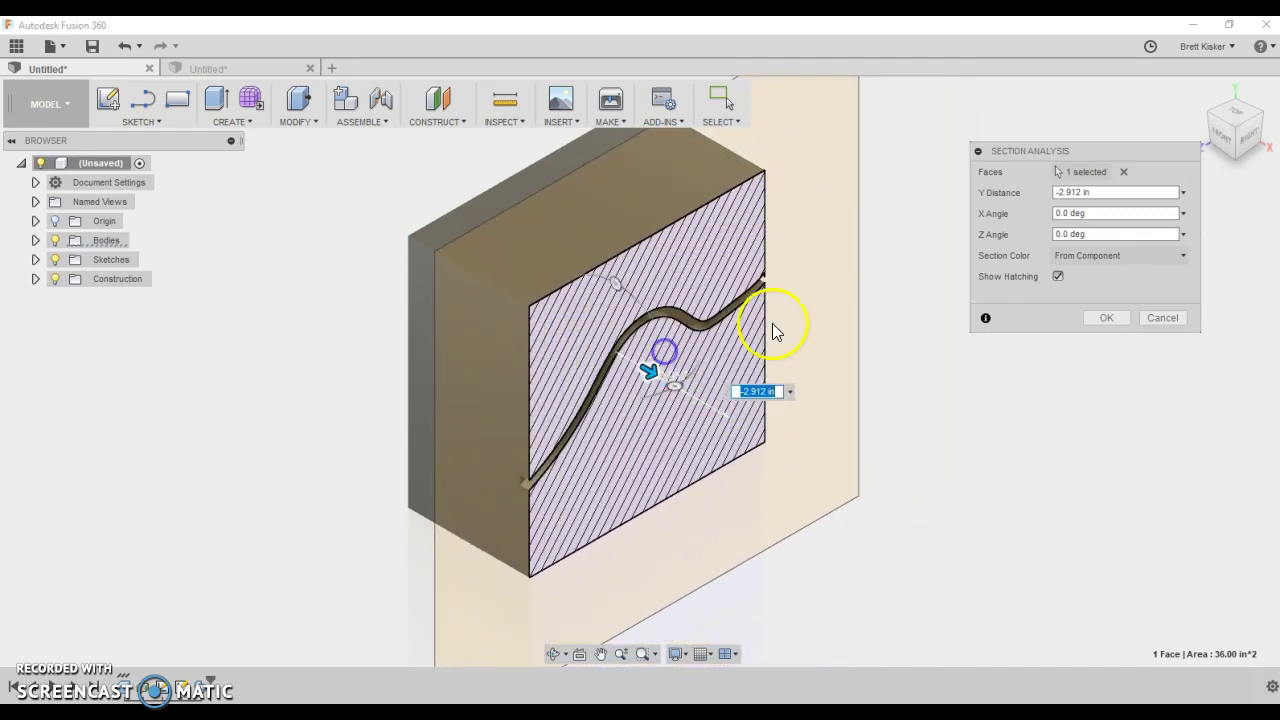
pyautogui.keyDown('shift'); pyautogui.moveTo(928, 447); pyautogui.dragTo(871, 403, button='middle'); pyautogui.keyUp('shift')
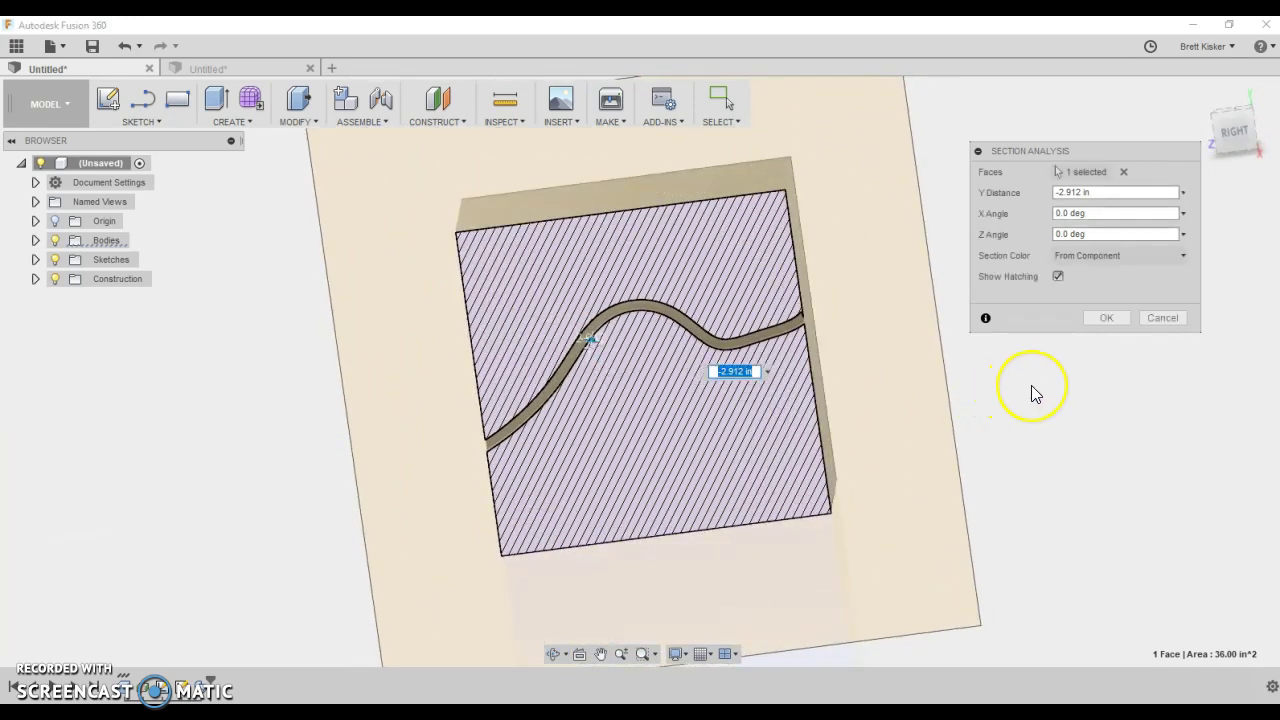